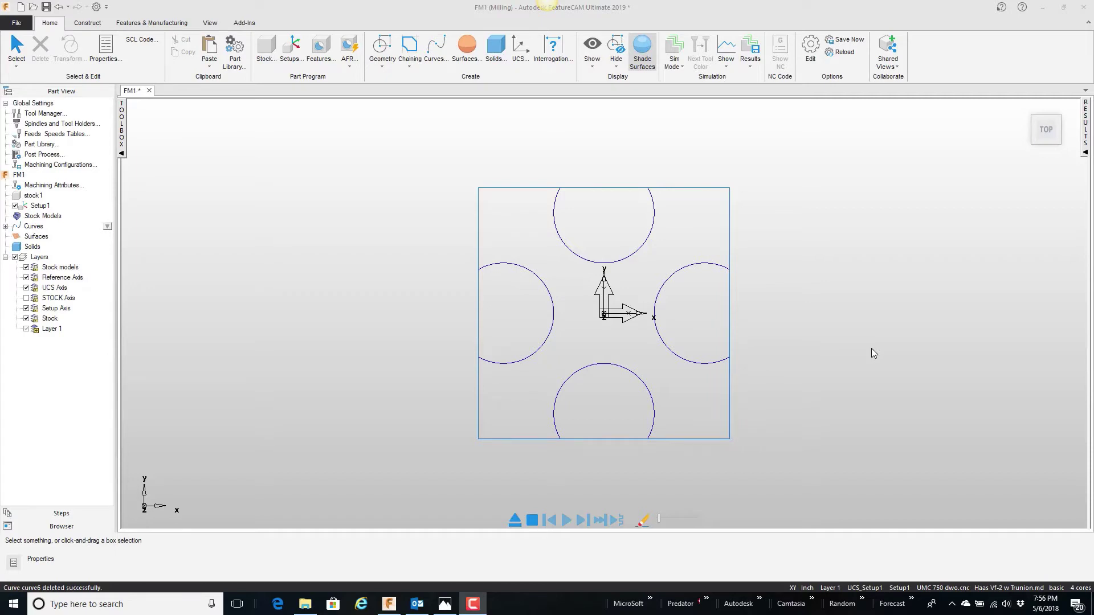
# Window-select the four circles and switch to an isometric view of the part
pyautogui.click(688, 267)
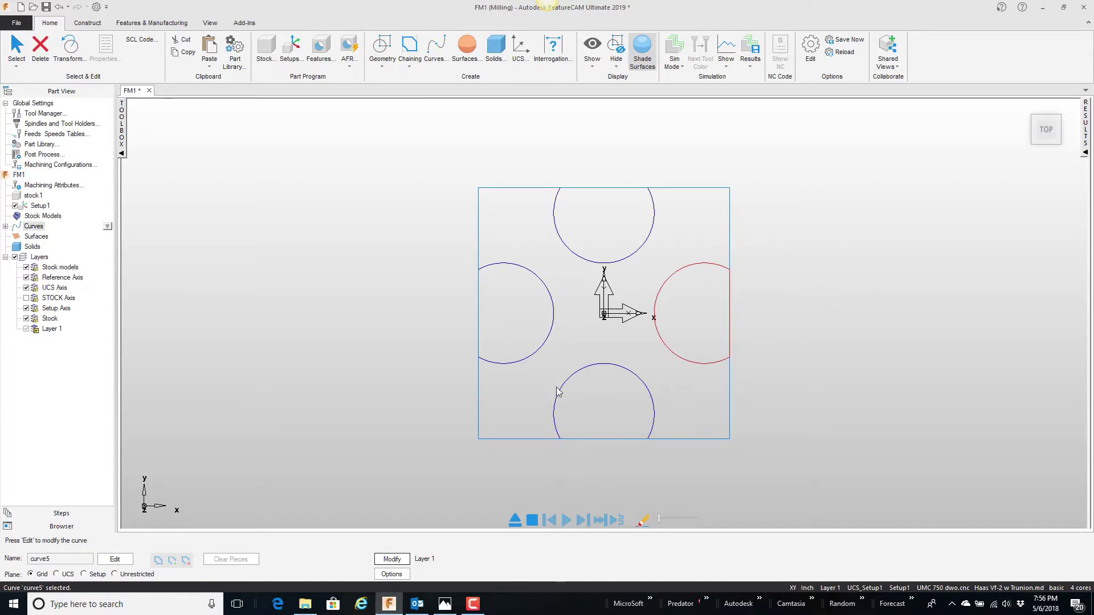
pyautogui.moveTo(414, 150); pyautogui.dragTo(716, 391)
pyautogui.moveTo(793, 448); pyautogui.dragTo(804, 457)
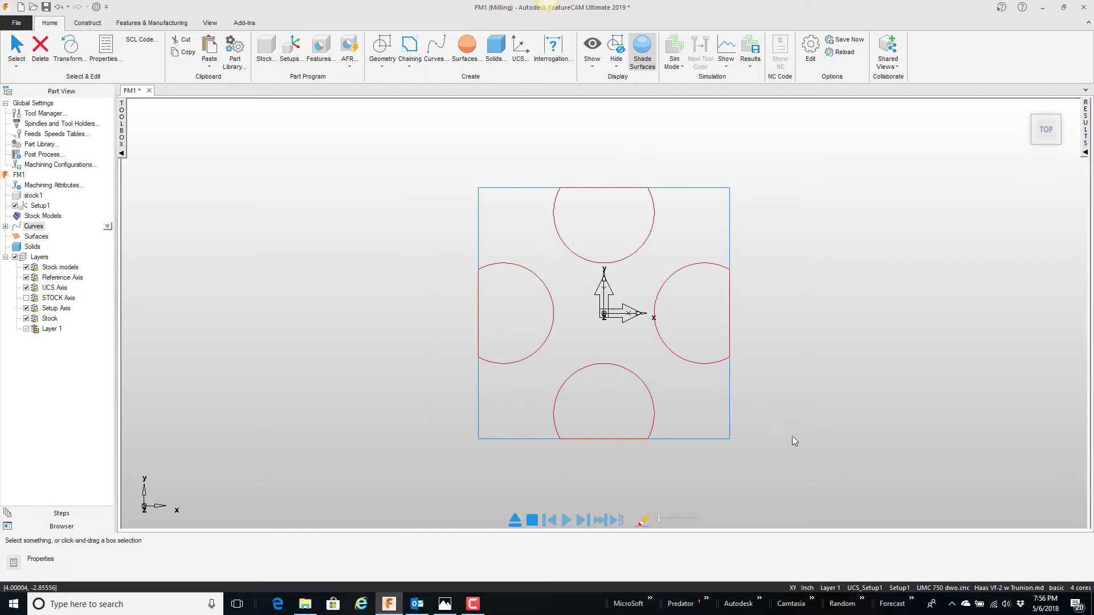
pyautogui.rightClick(336, 217)
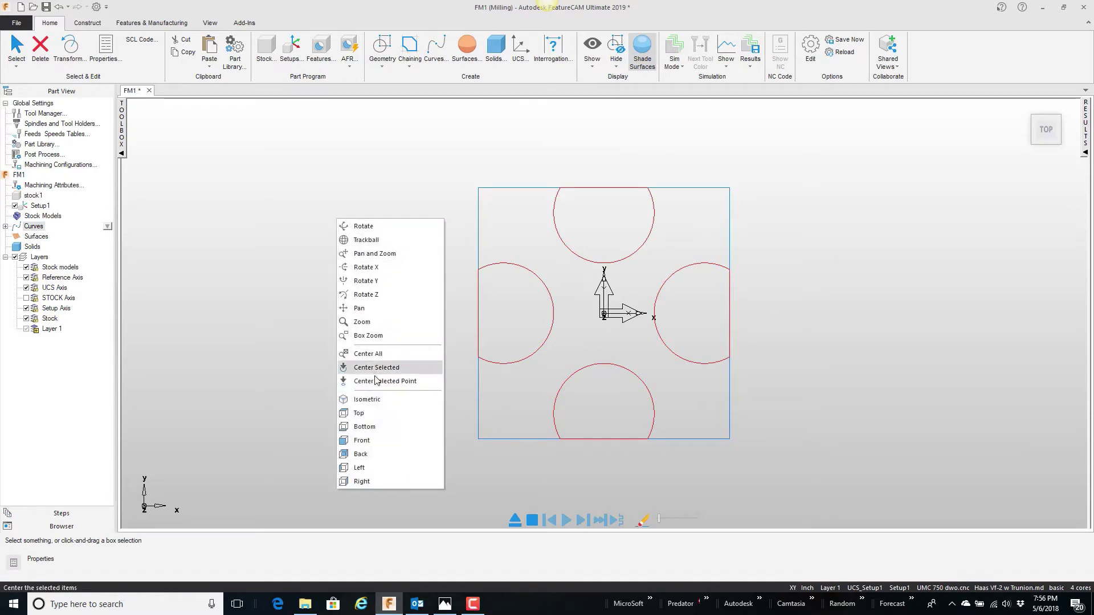
pyautogui.click(373, 401)
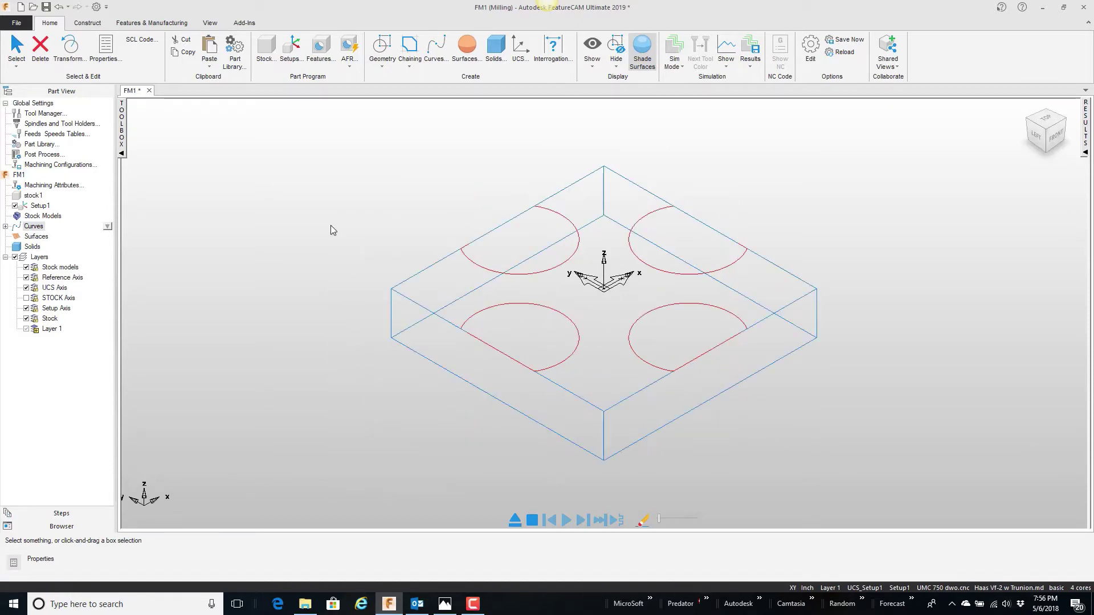
# Create a finish boss from the selected circles with height 0.2000
pyautogui.click(320, 54)
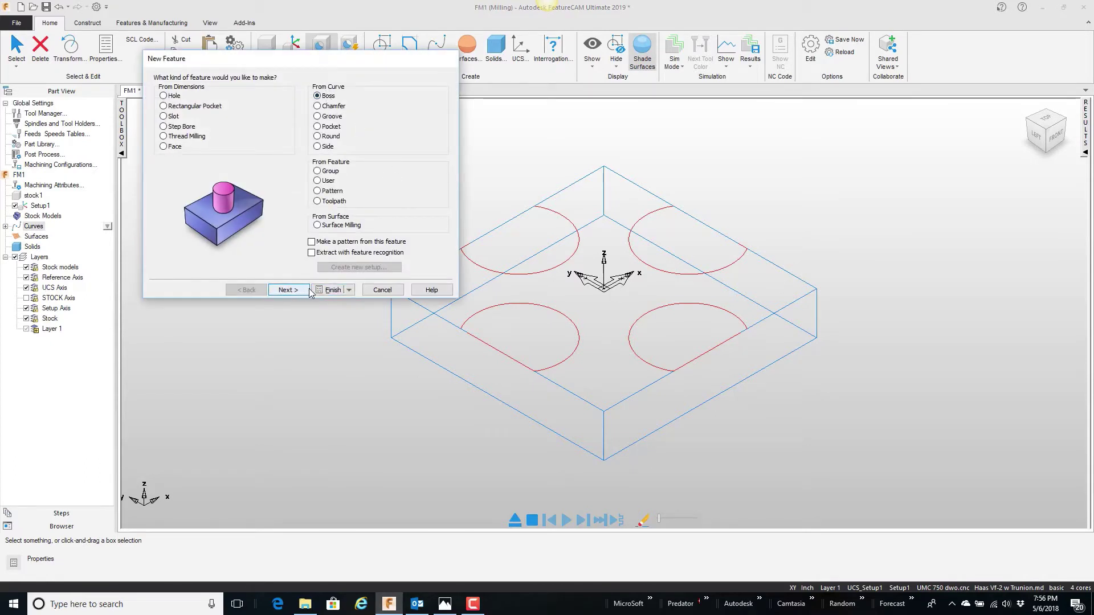
pyautogui.click(335, 293)
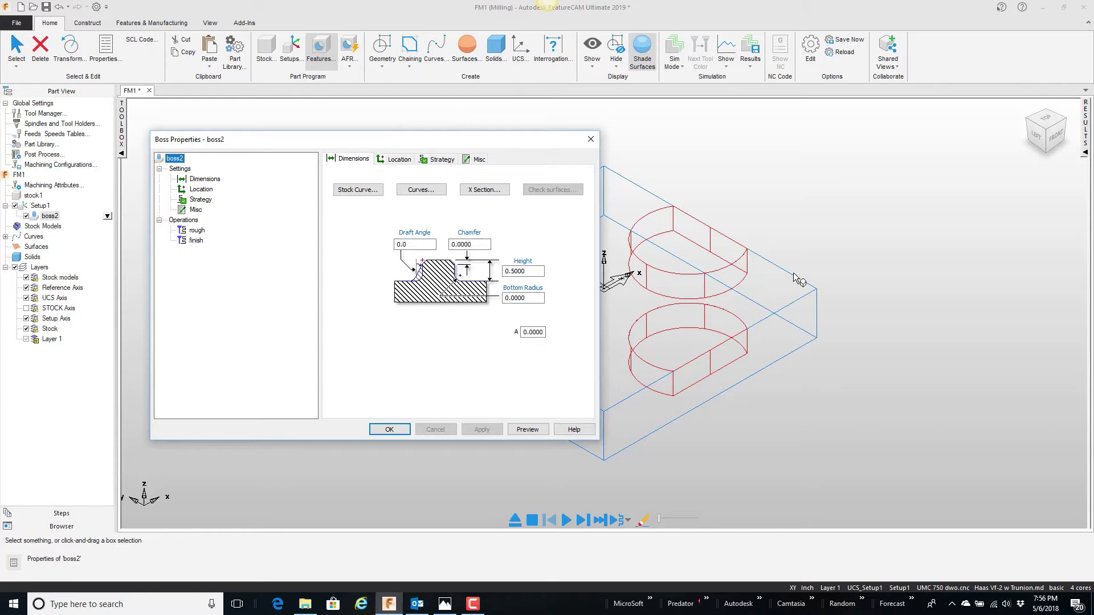
pyautogui.click(527, 271)
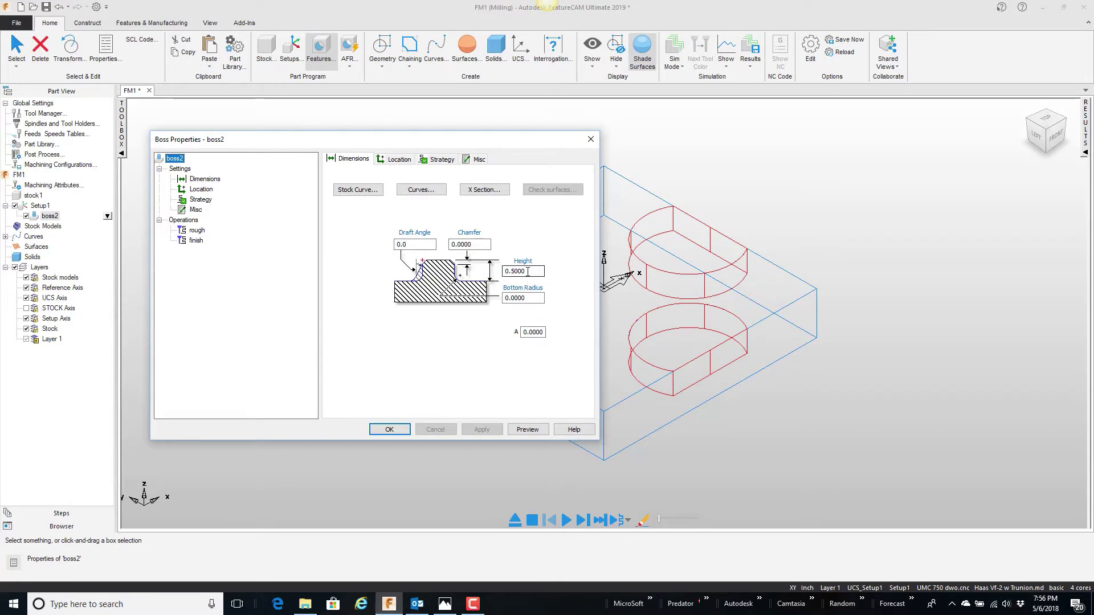
pyautogui.moveTo(527, 272); pyautogui.dragTo(477, 272)
pyautogui.write('.2')
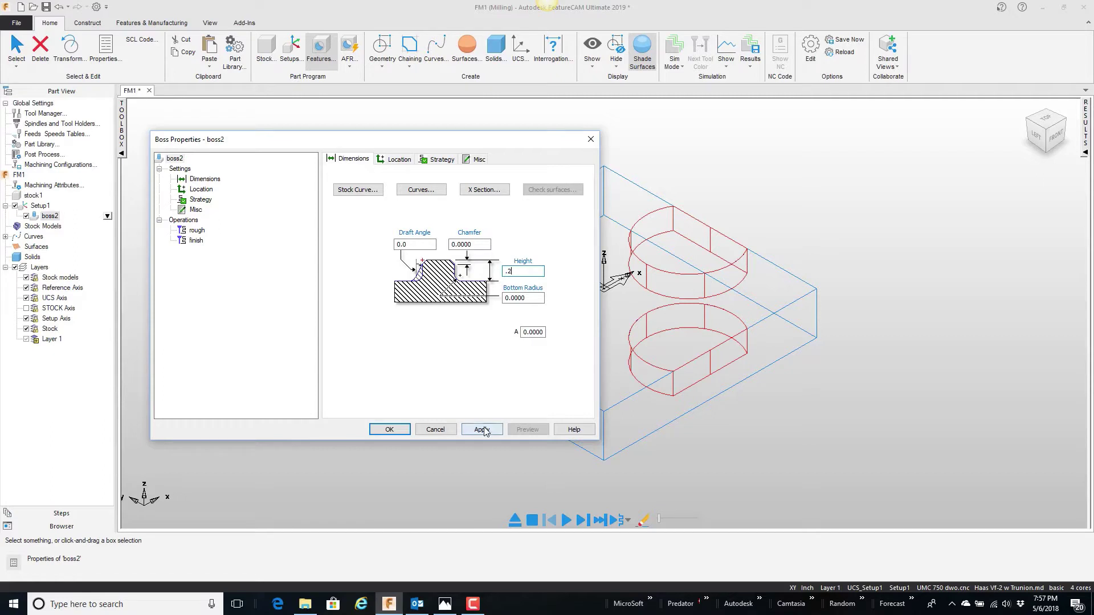
pyautogui.click(483, 430)
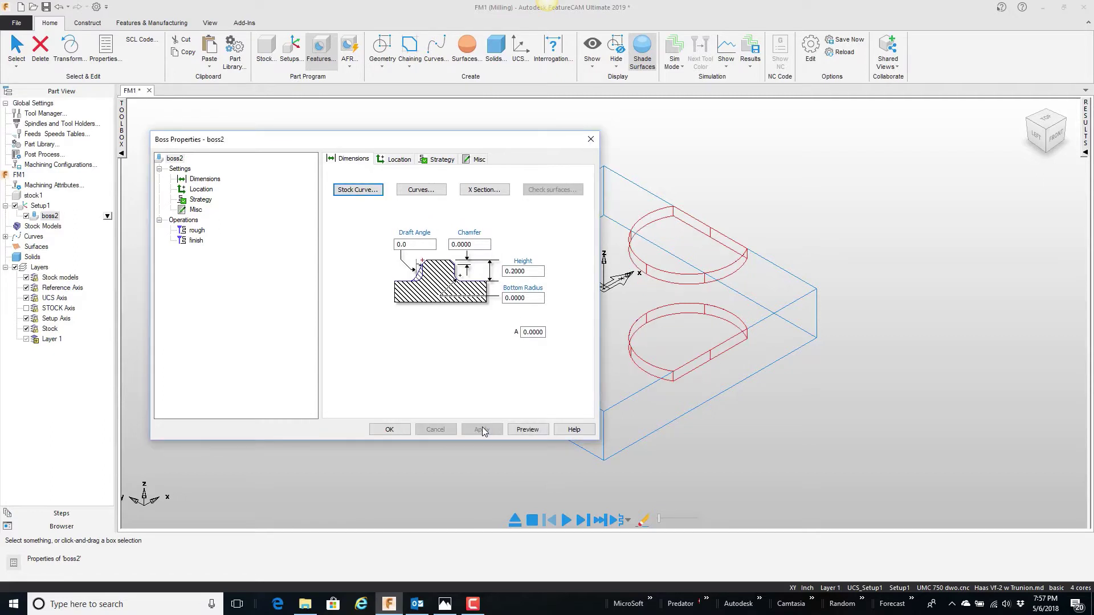
pyautogui.click(389, 429)
# Switch to the Top view and review the tool settings of boss2's rough operation
pyautogui.rightClick(411, 187)
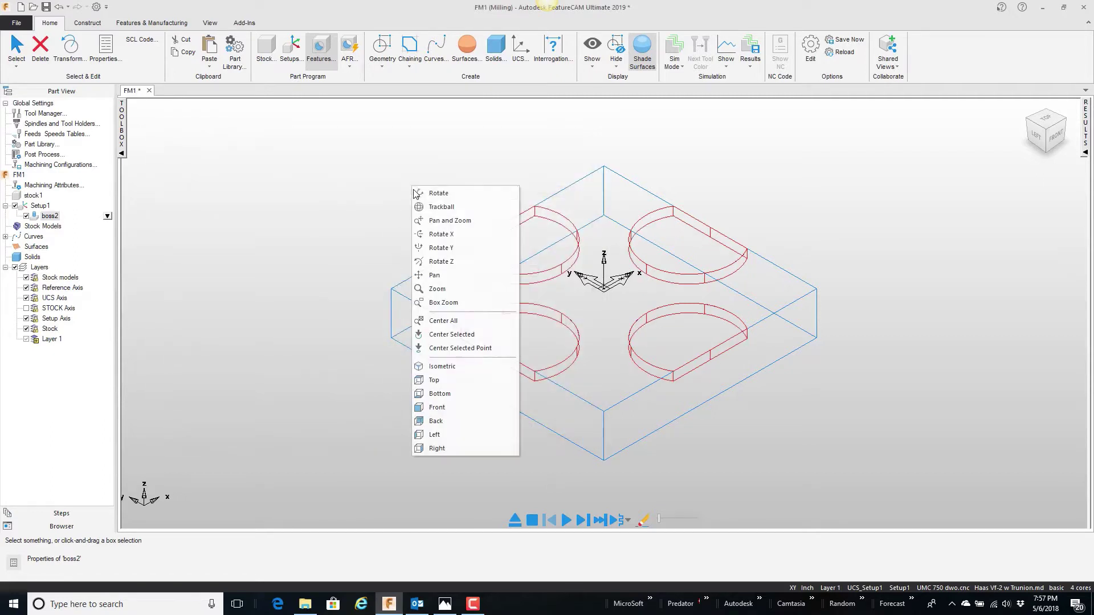
pyautogui.click(439, 379)
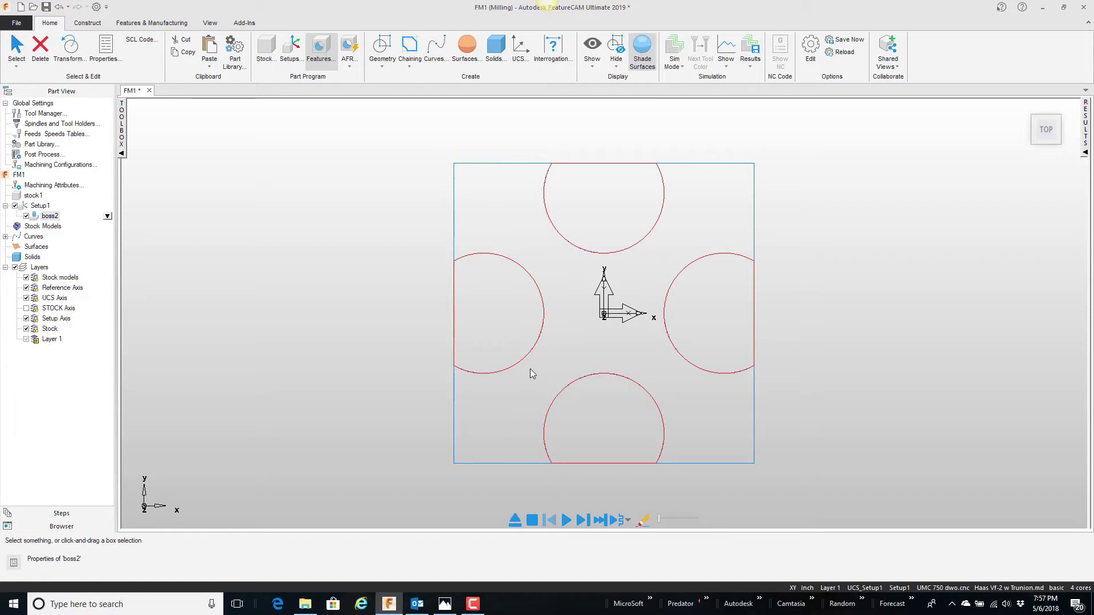
pyautogui.doubleClick(49, 217)
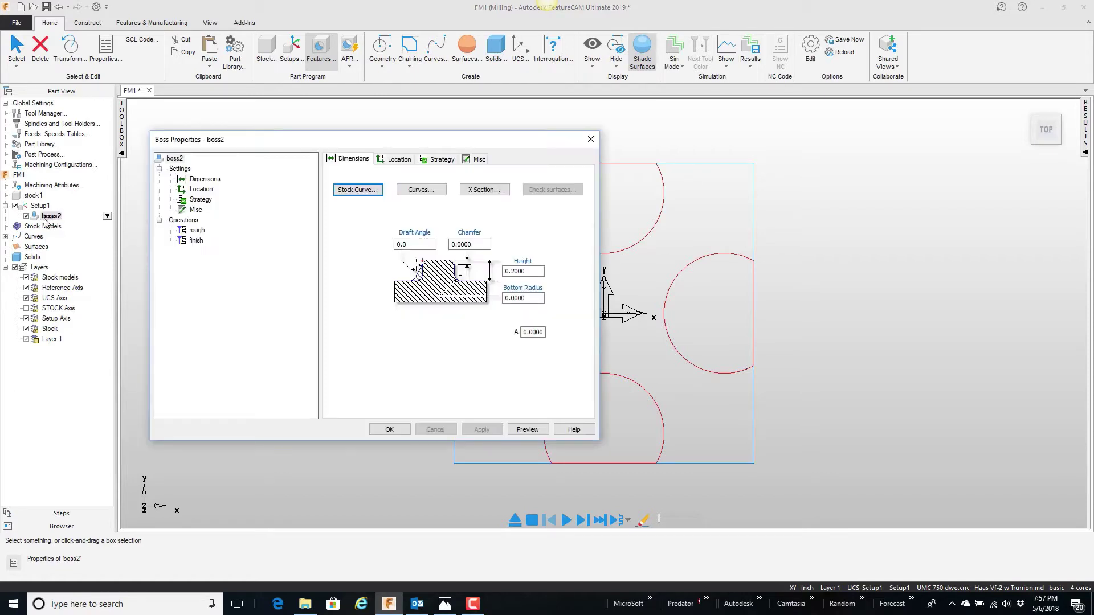
pyautogui.click(197, 230)
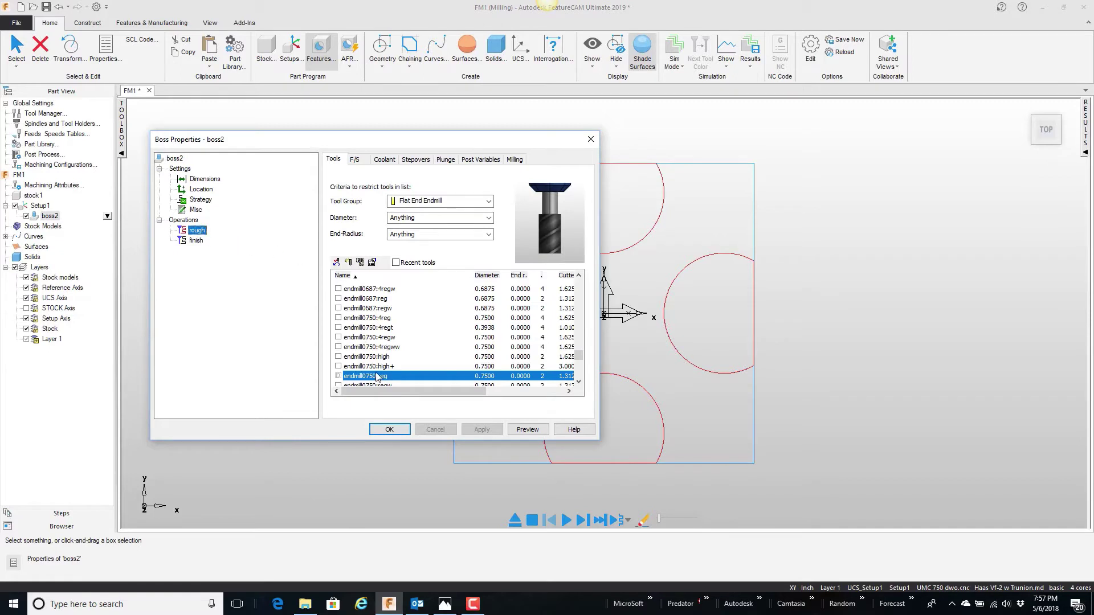
pyautogui.click(395, 429)
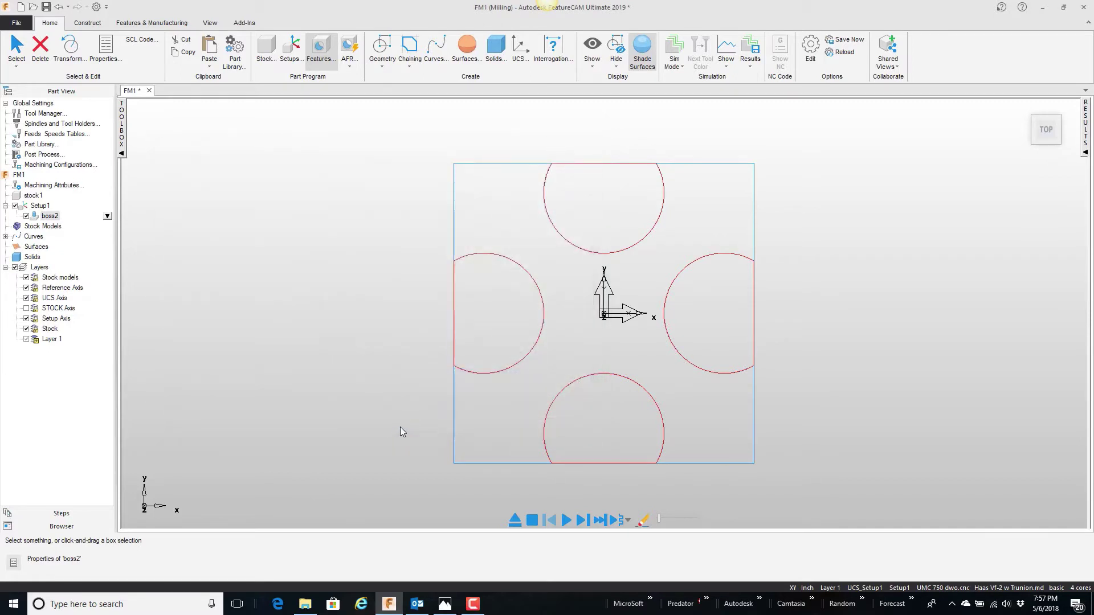
# Play a Centerline simulation of boss2's toolpaths and orbit to view them in 3D
pyautogui.click(676, 66)
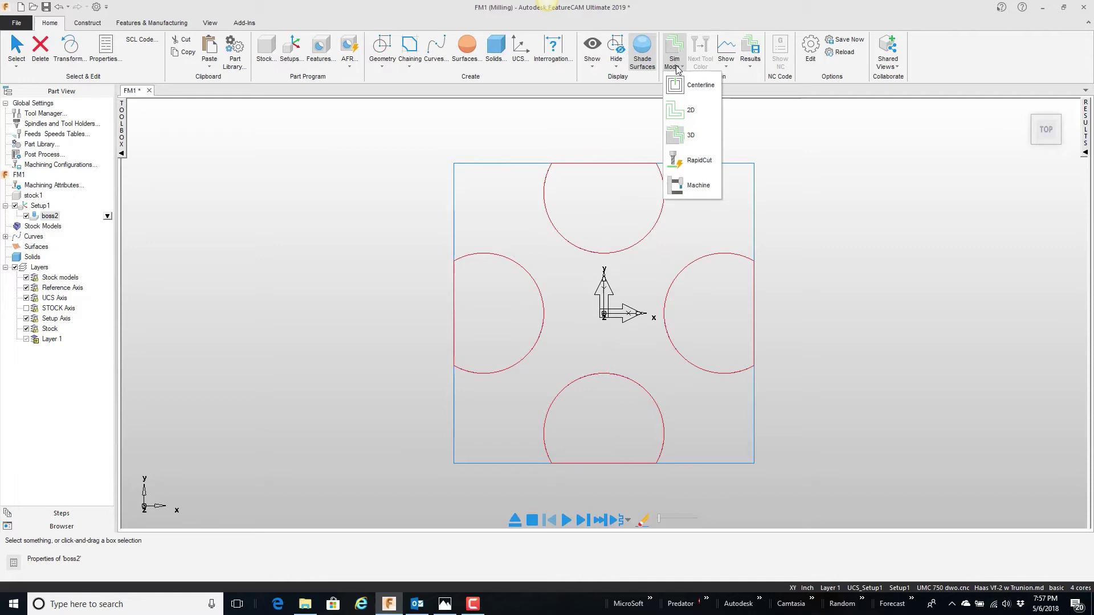
pyautogui.click(676, 85)
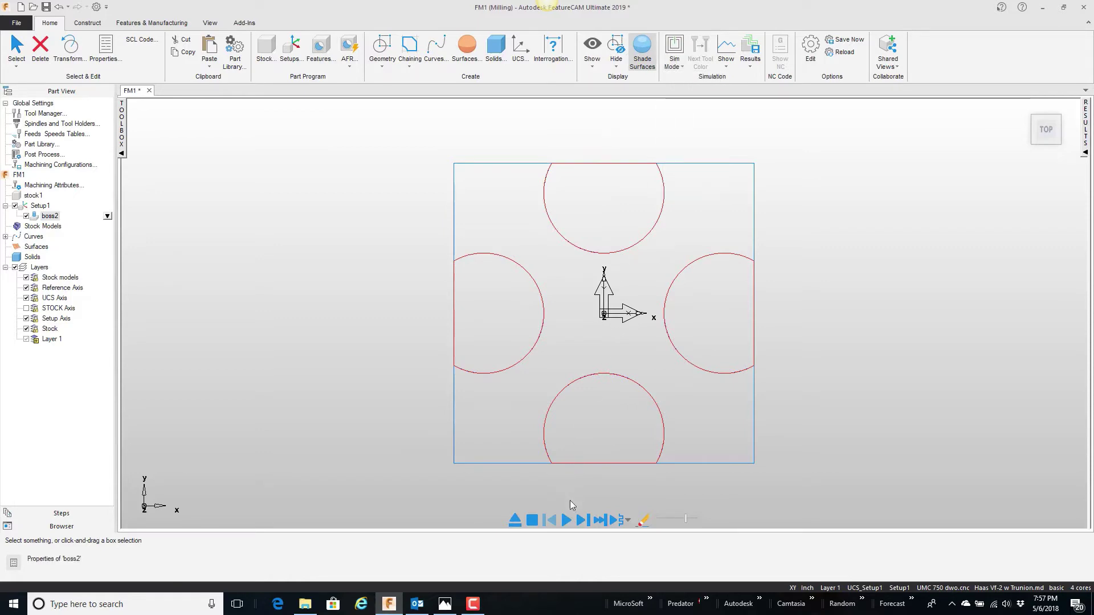
pyautogui.click(565, 520)
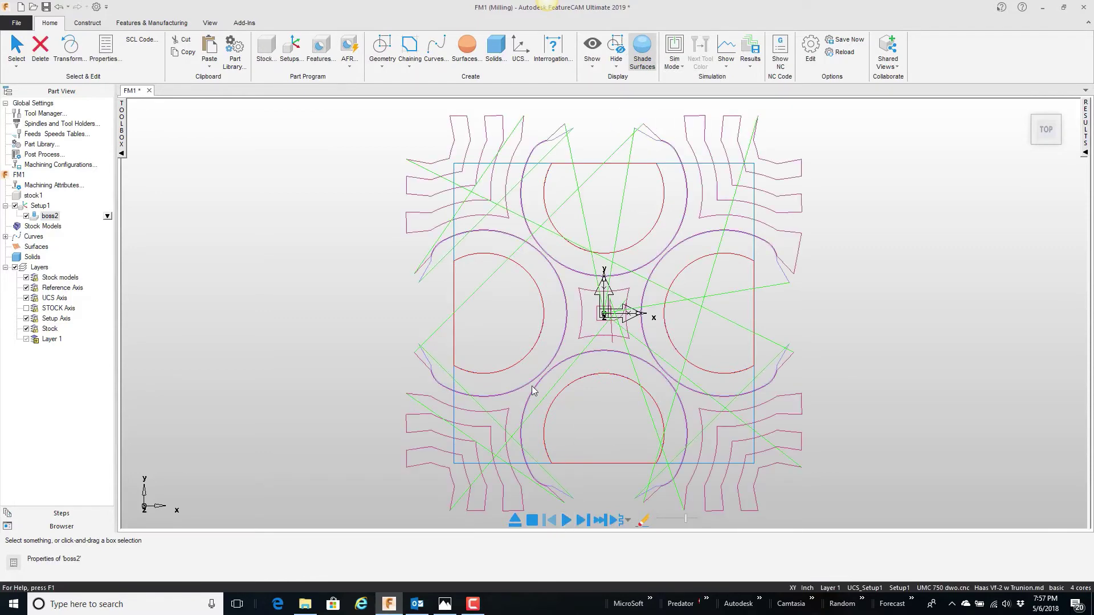
pyautogui.moveTo(566, 368); pyautogui.dragTo(644, 273, button='middle')
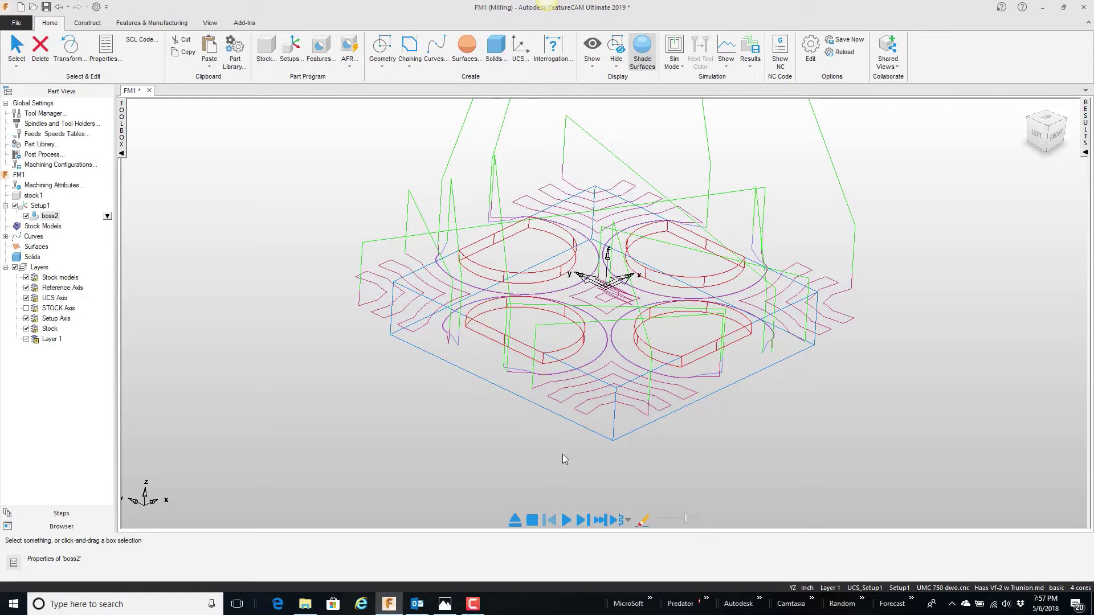
# Reset the simulation, return to Top view, and verify stock1 is 5 × 5 × 1
pyautogui.click(515, 520)
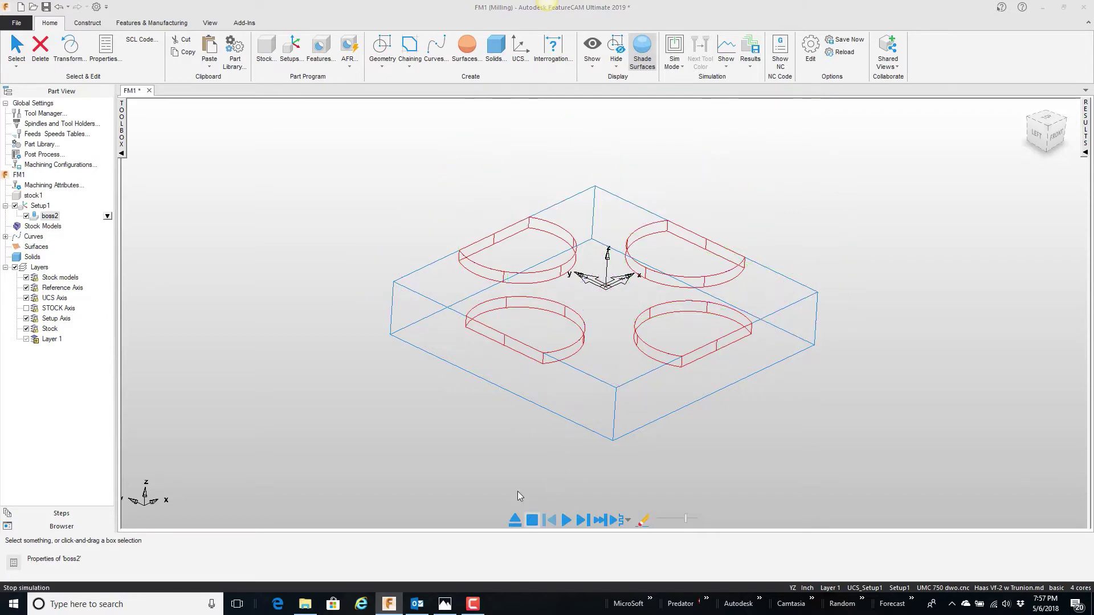
pyautogui.rightClick(402, 203)
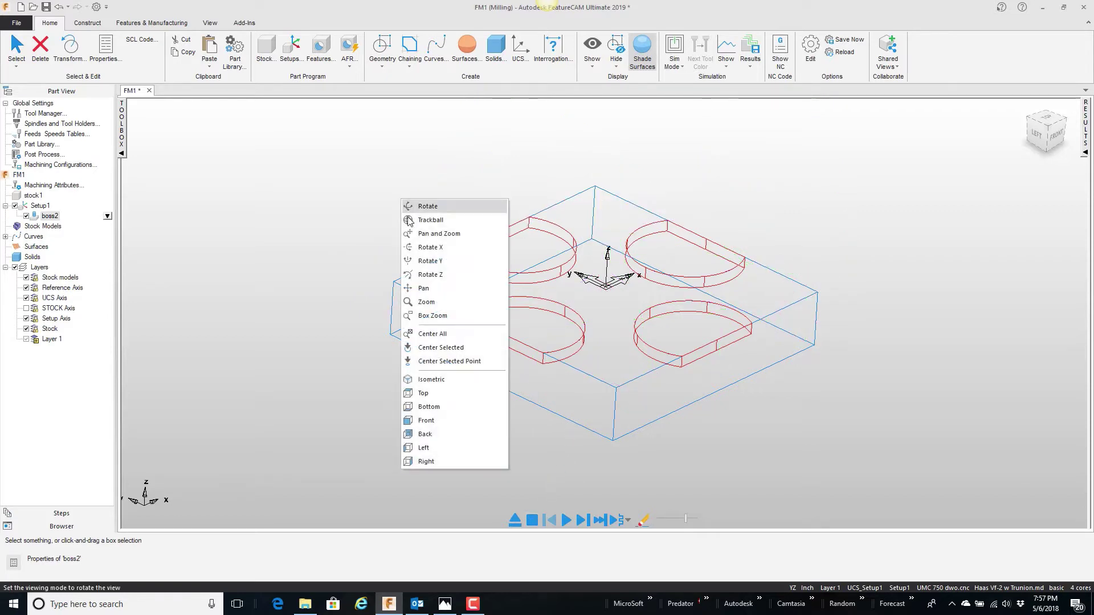
pyautogui.click(436, 394)
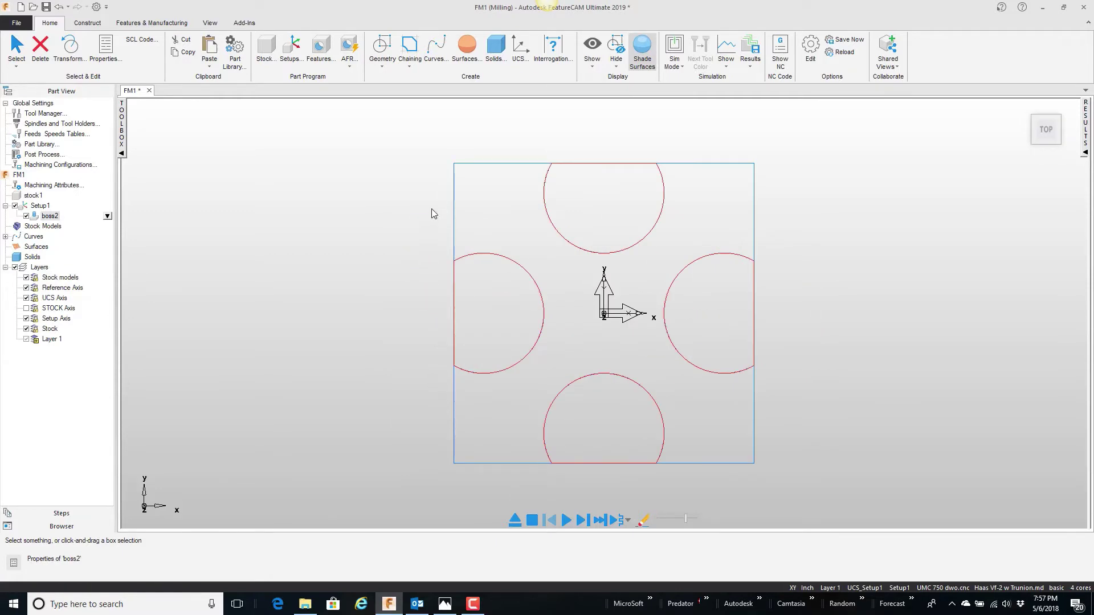
pyautogui.doubleClick(454, 203)
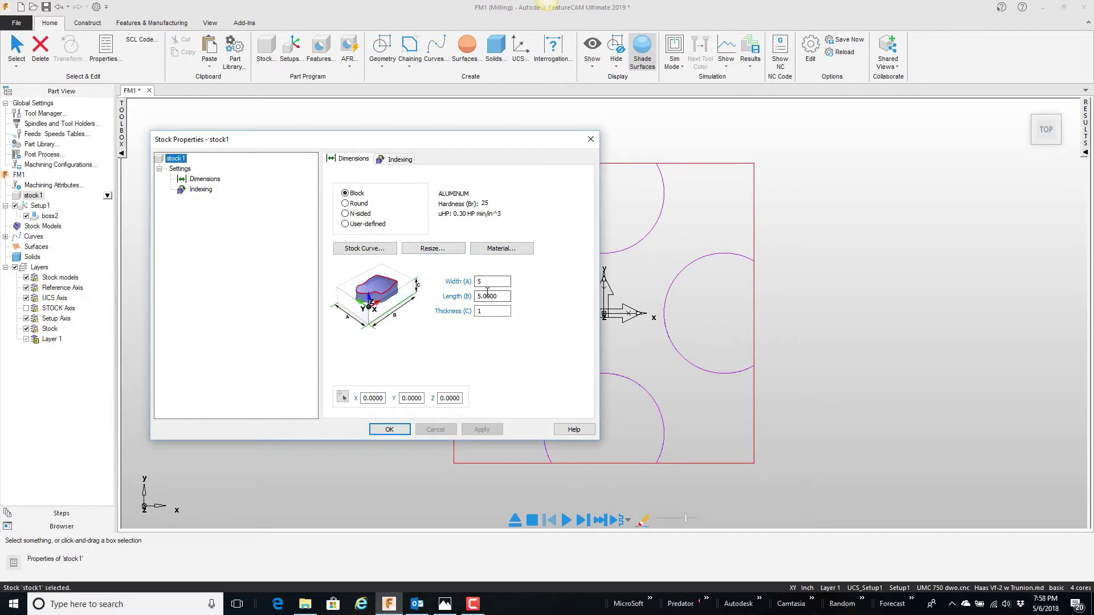
pyautogui.click(389, 429)
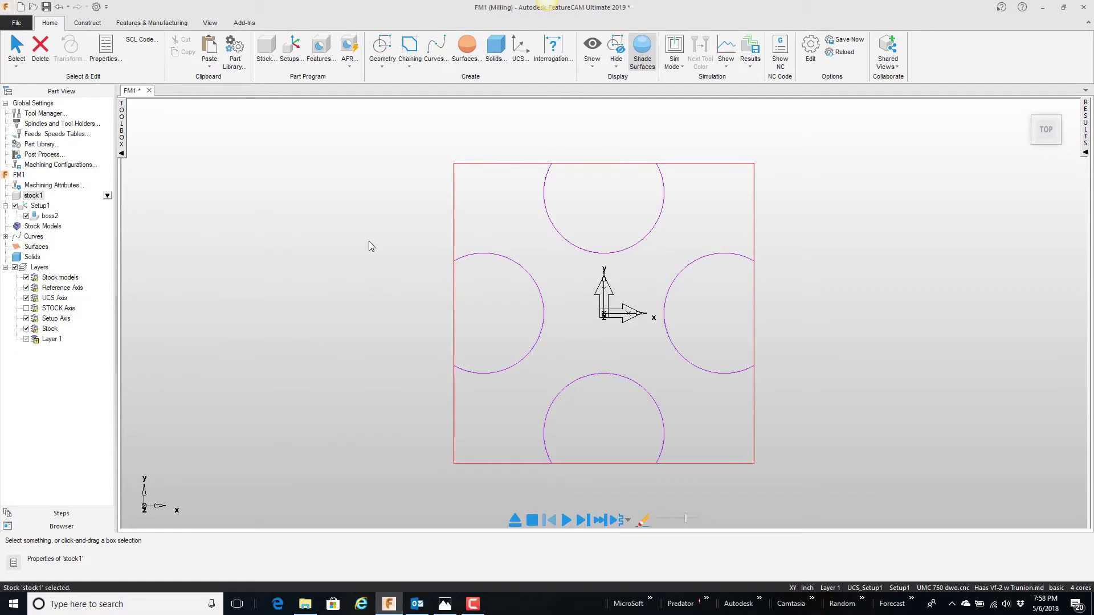
# Define a centre-point rectangle at 0,0 with width 6 and height 6
pyautogui.click(433, 54)
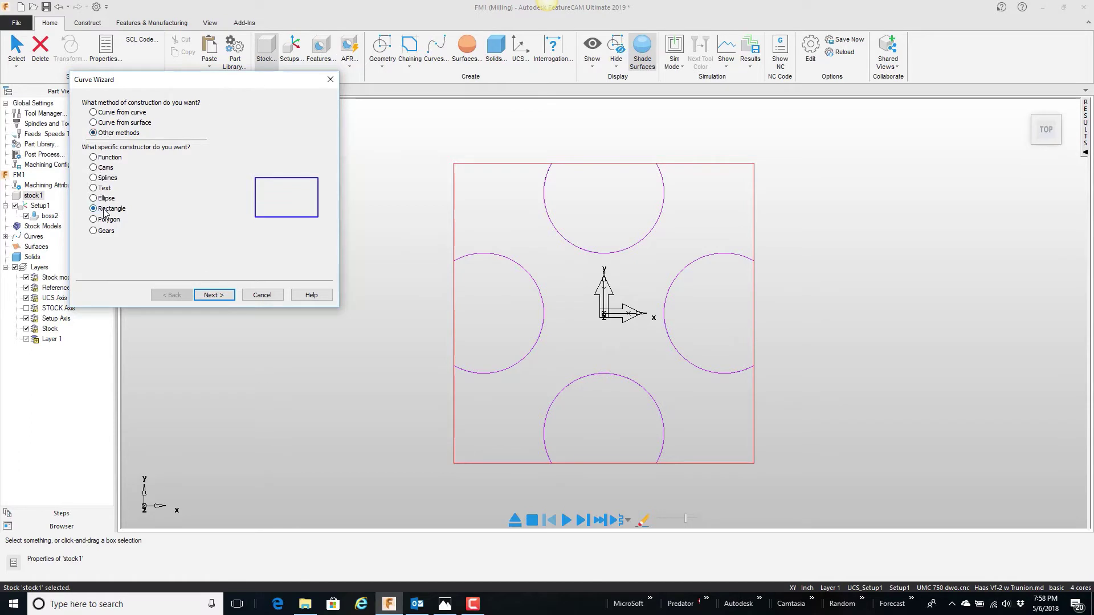
pyautogui.click(208, 297)
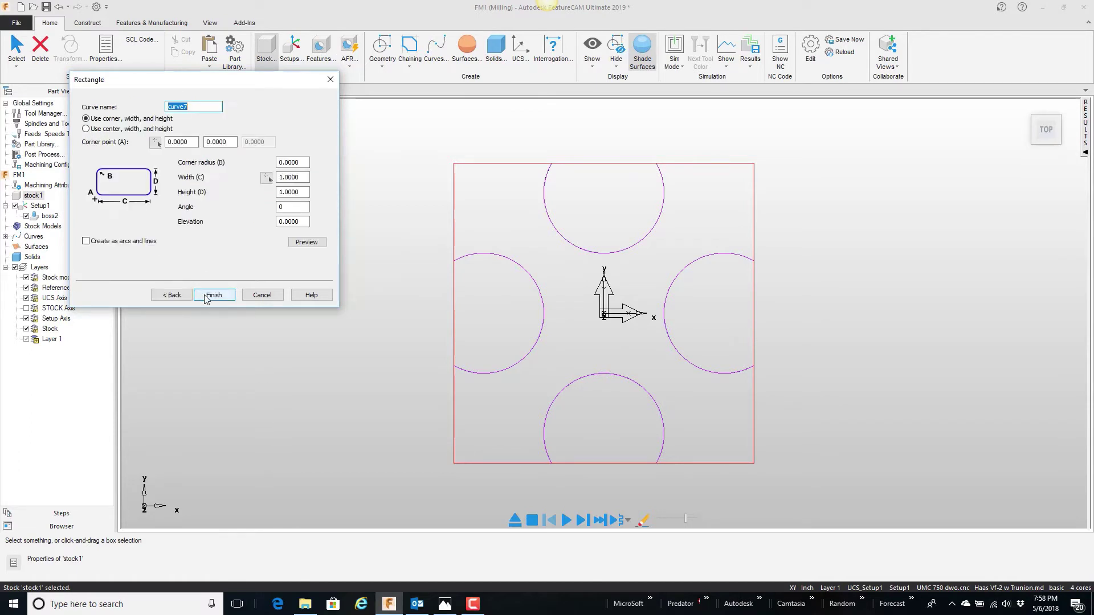
pyautogui.click(86, 129)
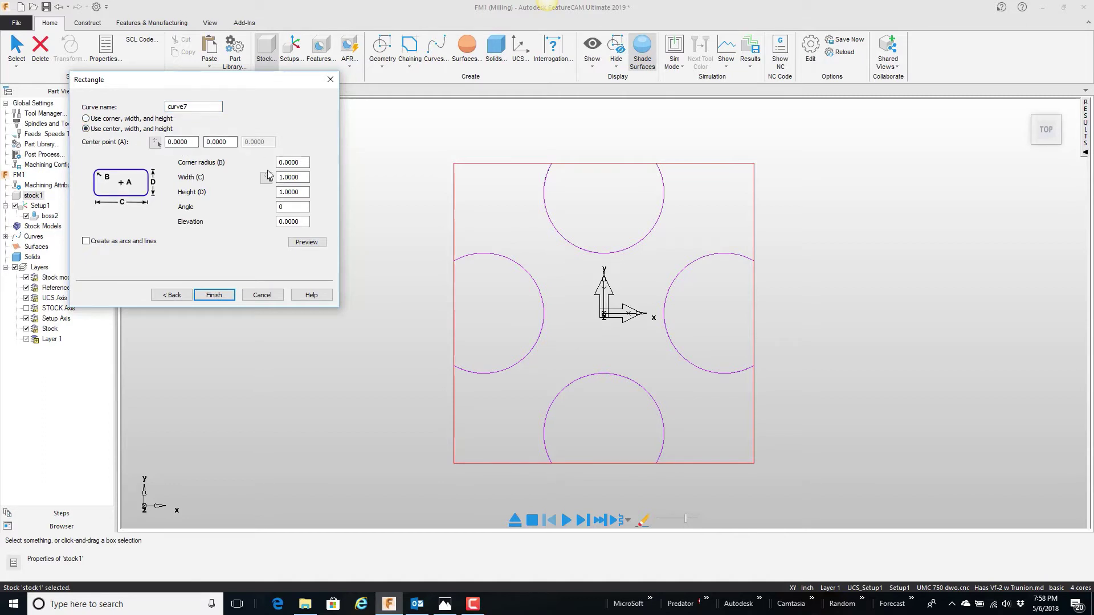
pyautogui.press('Tab')
pyautogui.write('6')
pyautogui.press('Tab')
pyautogui.write('6')
pyautogui.click(306, 243)
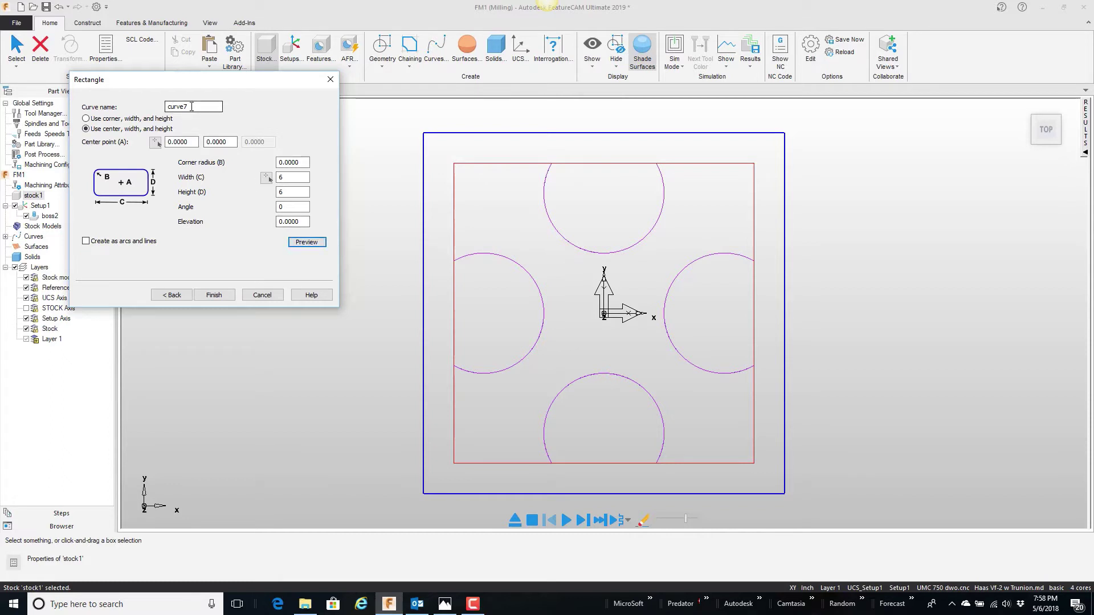
# Name the rectangle curve 'plunge' and finish creating it
pyautogui.moveTo(192, 107); pyautogui.dragTo(137, 100)
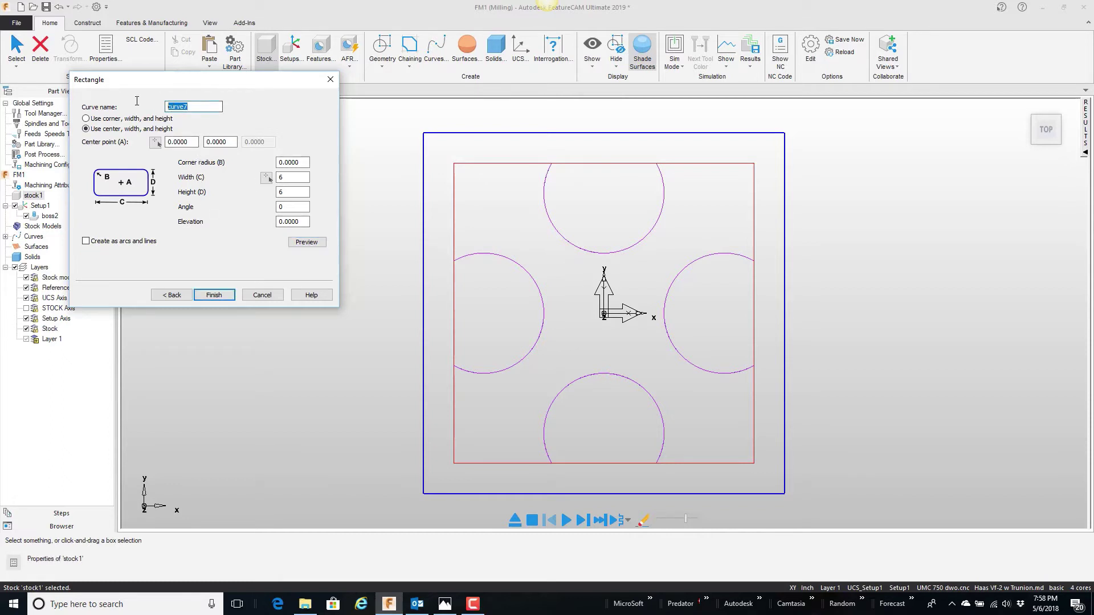
pyautogui.write('plunge')
pyautogui.click(214, 295)
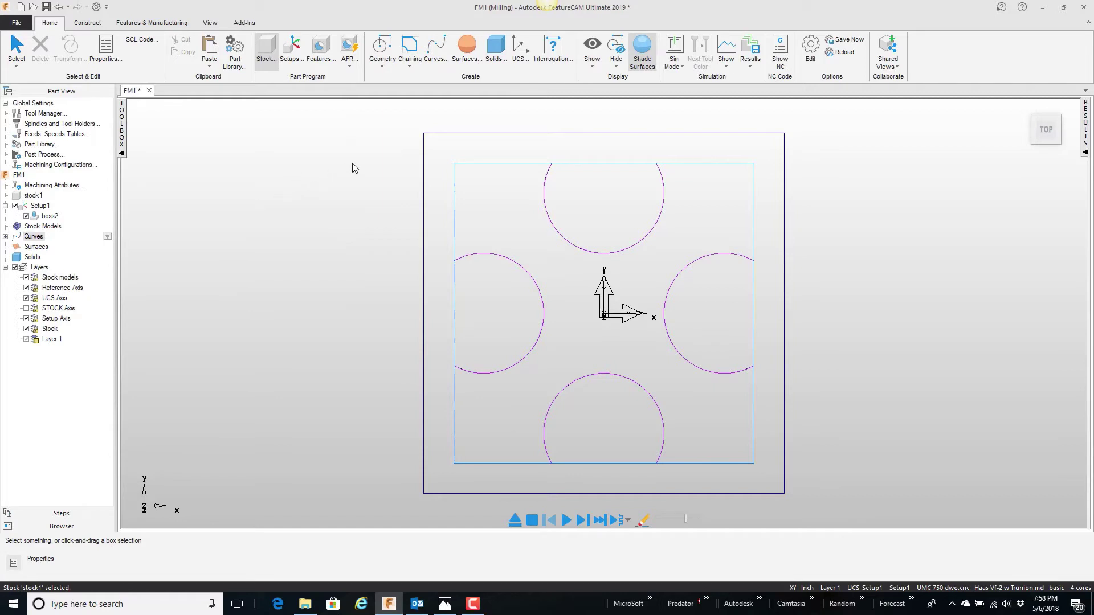
pyautogui.click(424, 183)
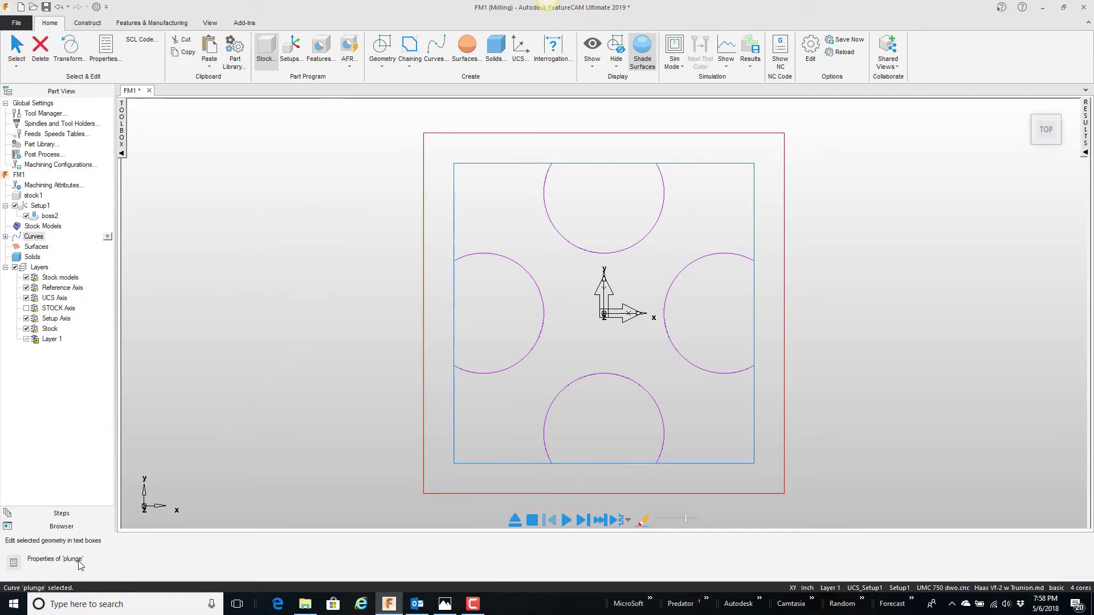
pyautogui.click(295, 302)
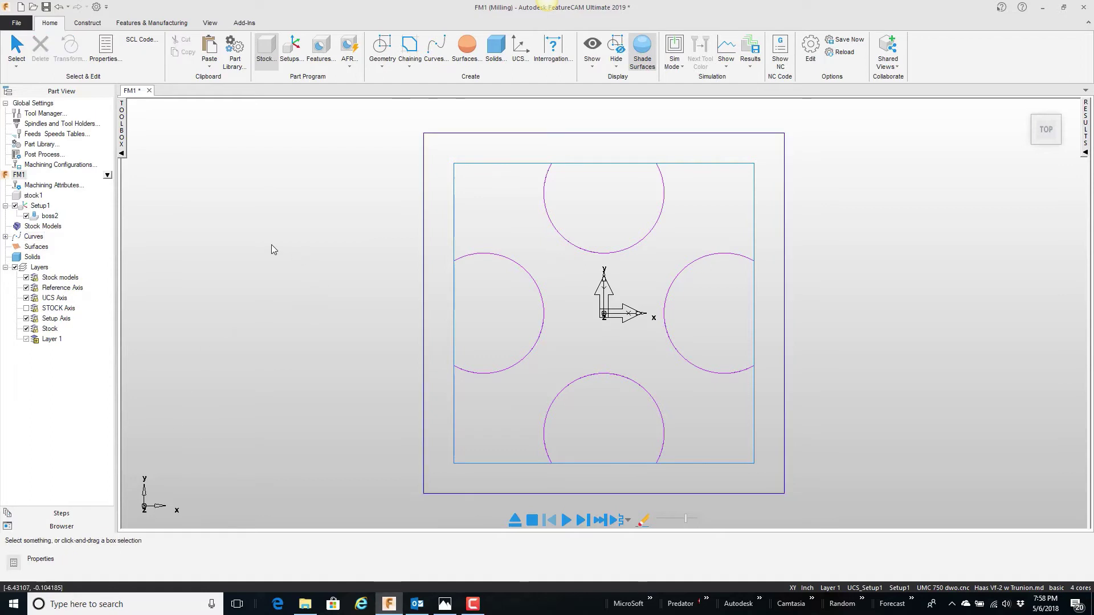
# Open boss2's rough operation and show its Plunge tab
pyautogui.doubleClick(51, 217)
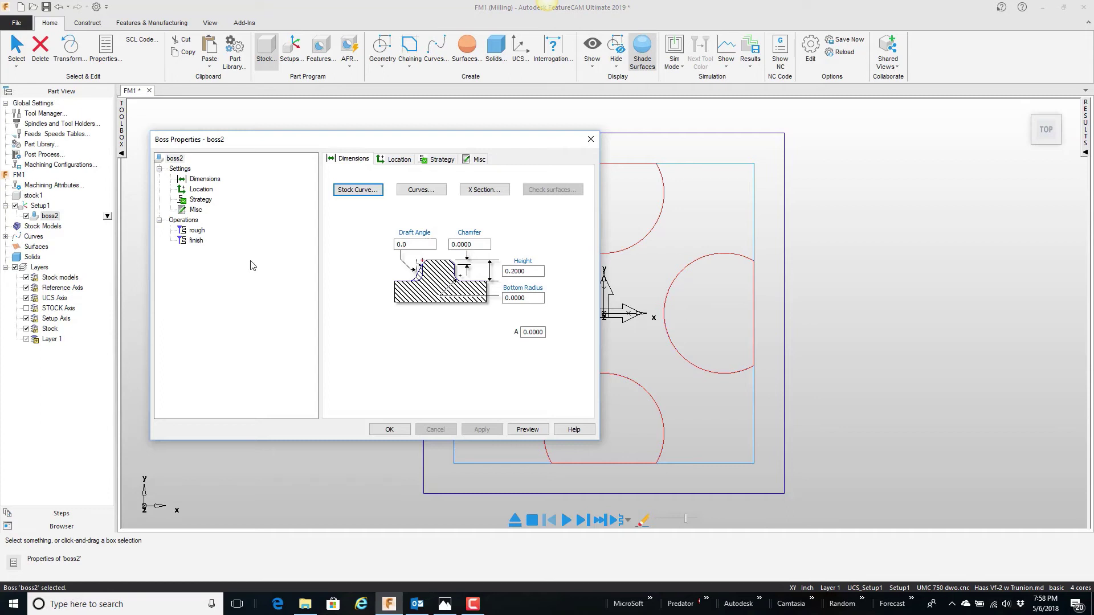
pyautogui.click(197, 230)
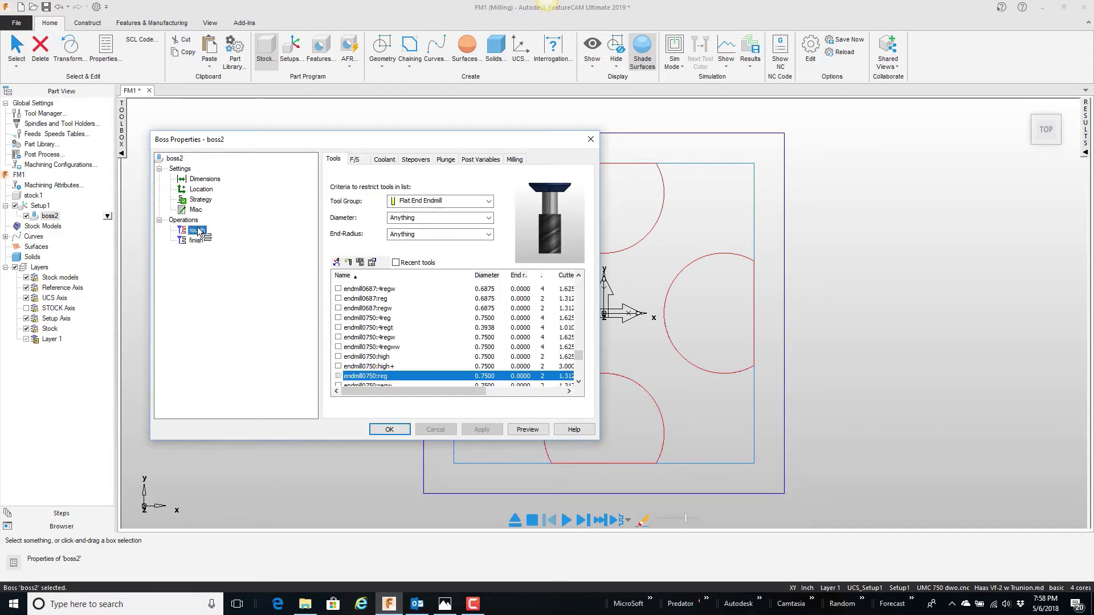
pyautogui.click(447, 160)
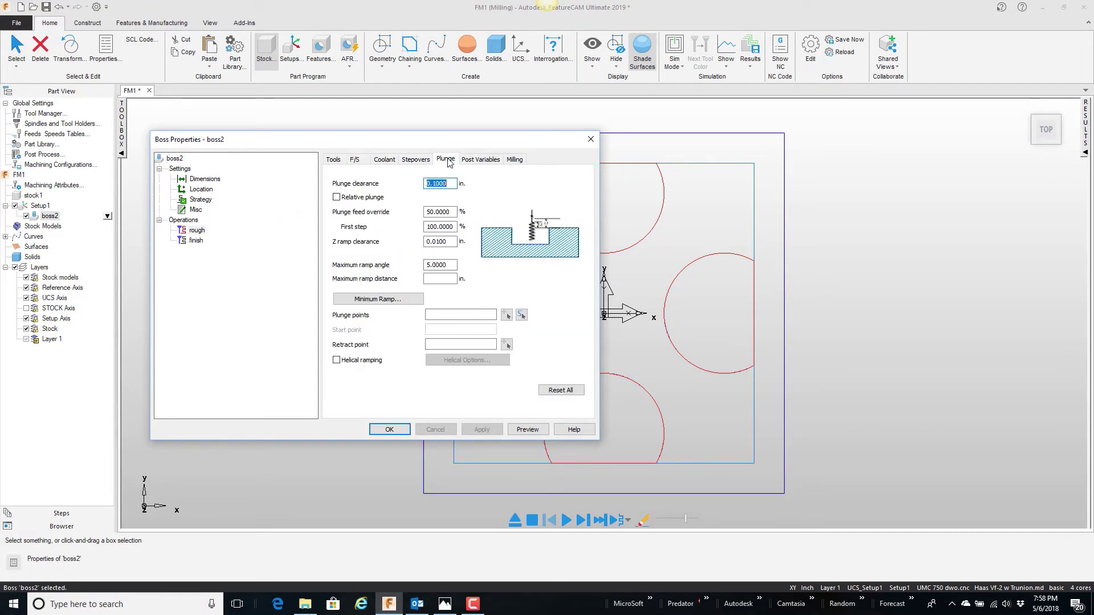
# Use the plunge rectangle as plunge points with maximum ramp angle 0, and apply
pyautogui.click(521, 314)
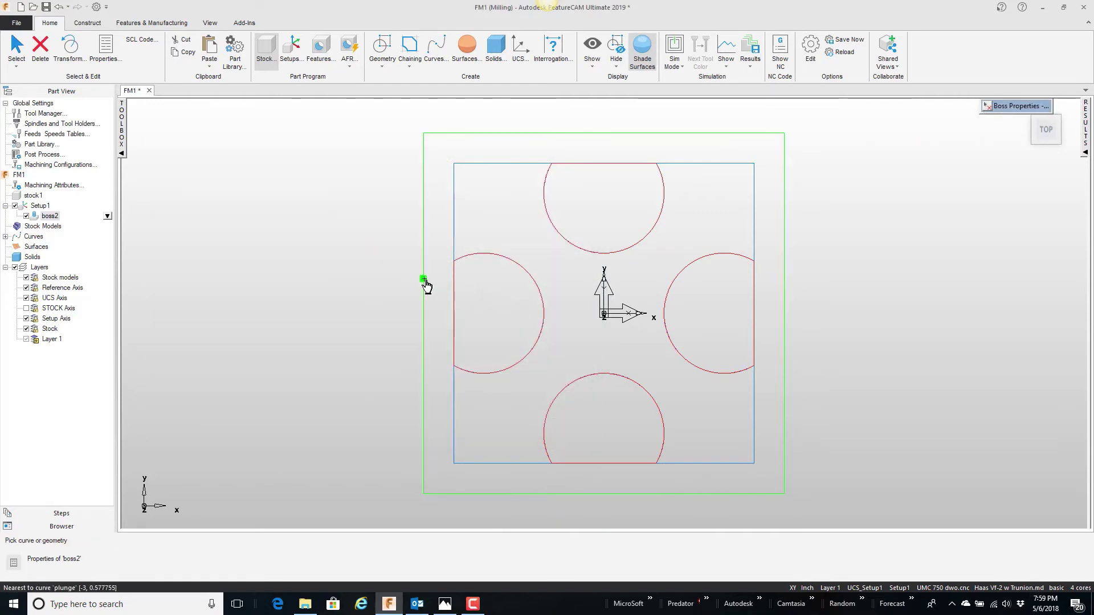
pyautogui.click(425, 280)
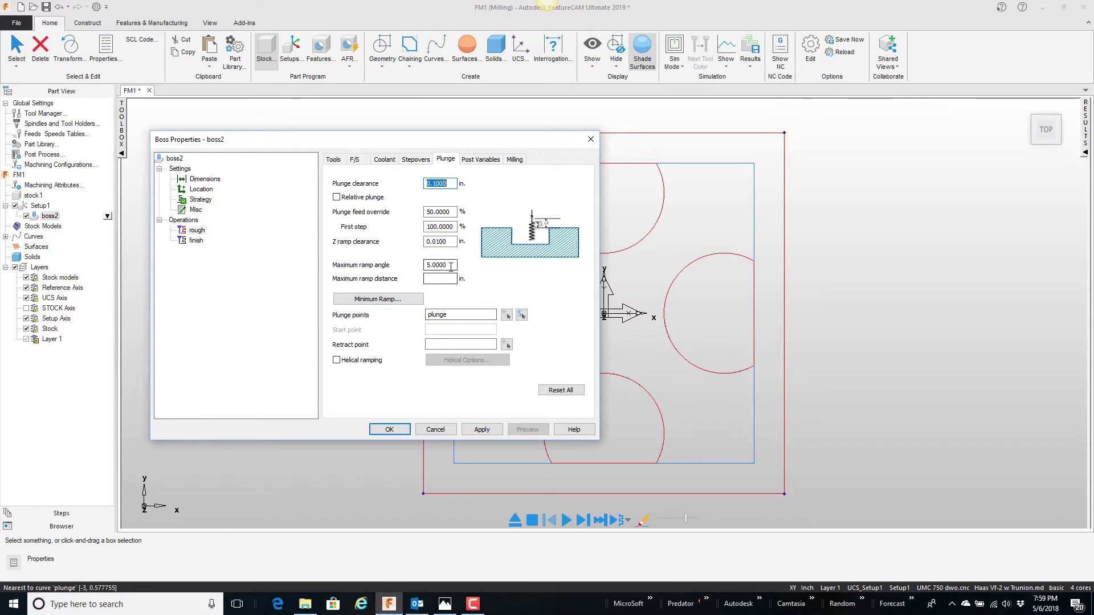
pyautogui.moveTo(451, 266); pyautogui.dragTo(411, 262)
pyautogui.write('0')
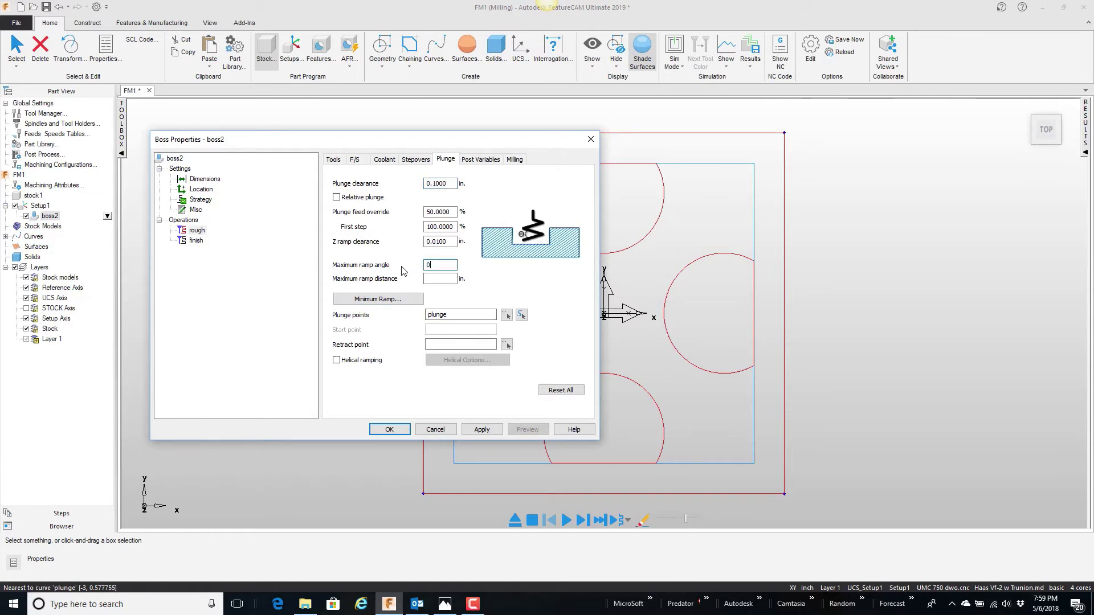
pyautogui.click(481, 429)
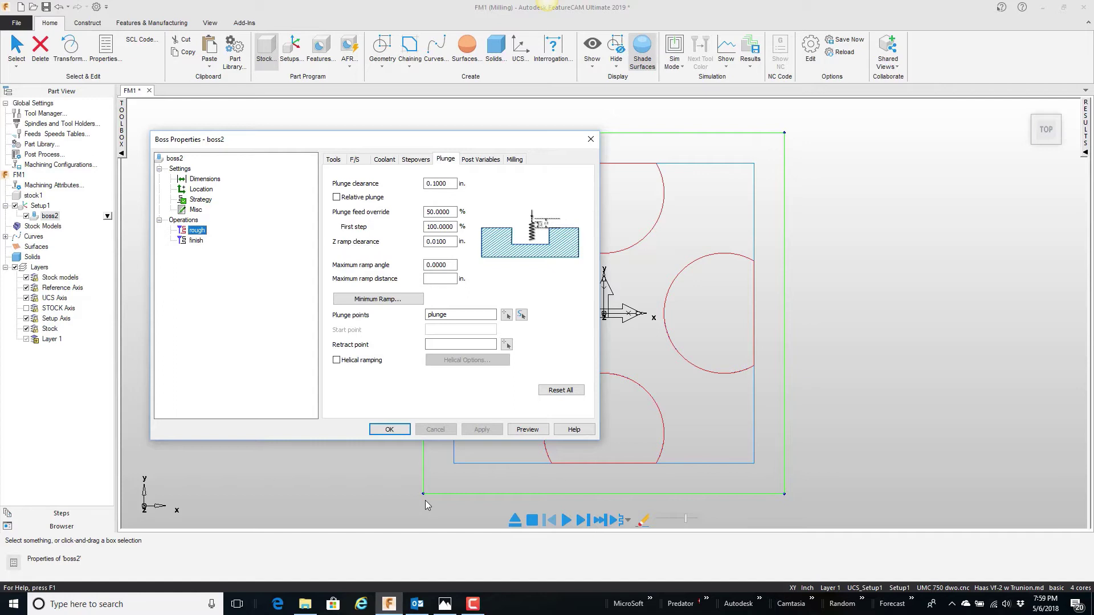
pyautogui.moveTo(440, 143); pyautogui.dragTo(285, 138)
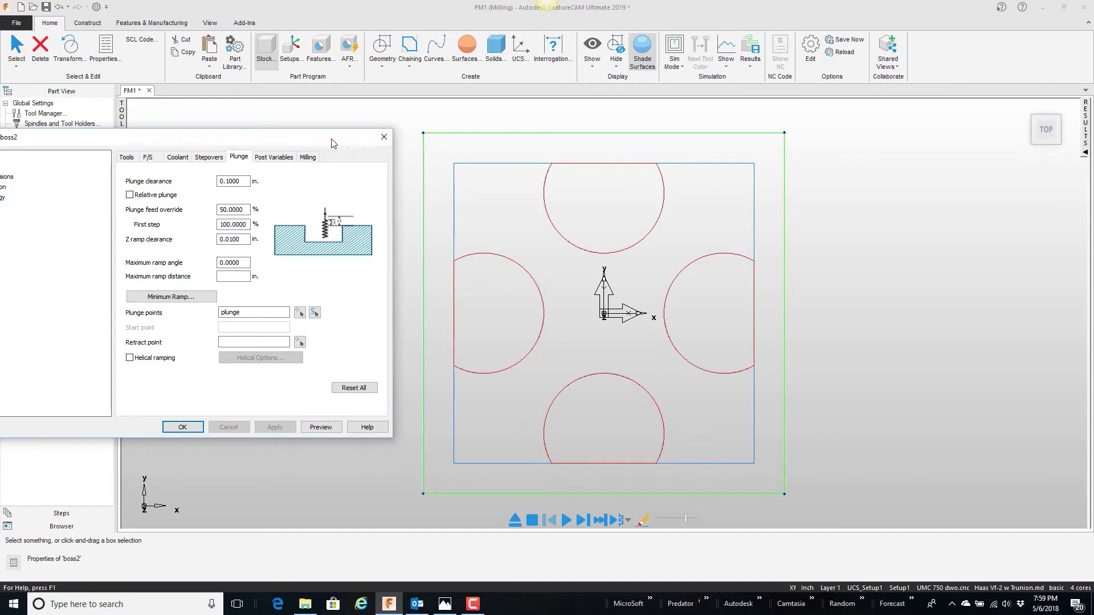
pyautogui.moveTo(323, 137); pyautogui.dragTo(435, 114)
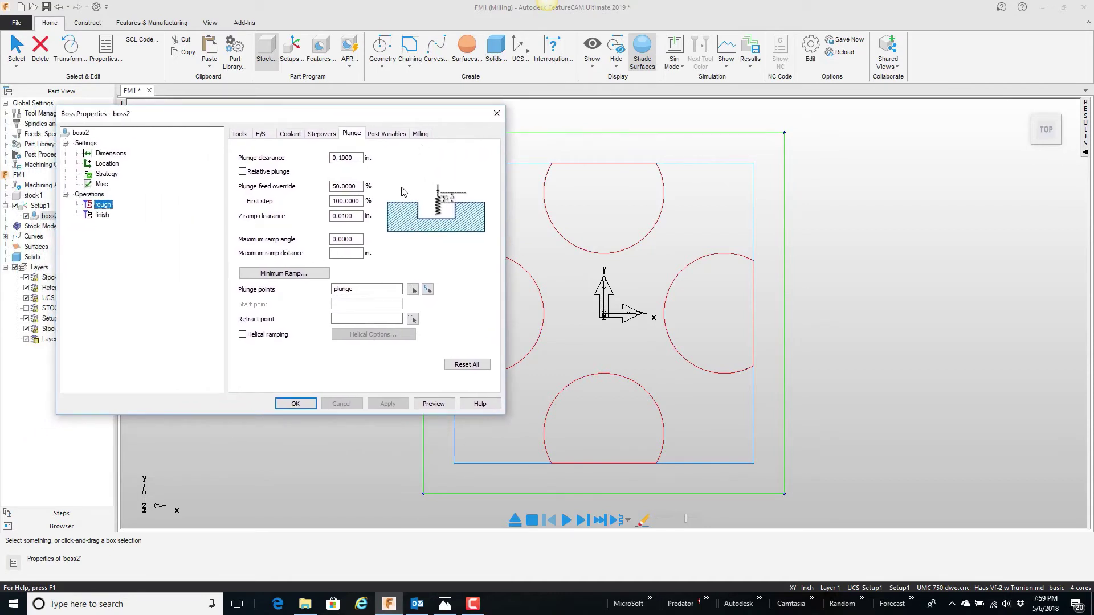
pyautogui.click(296, 404)
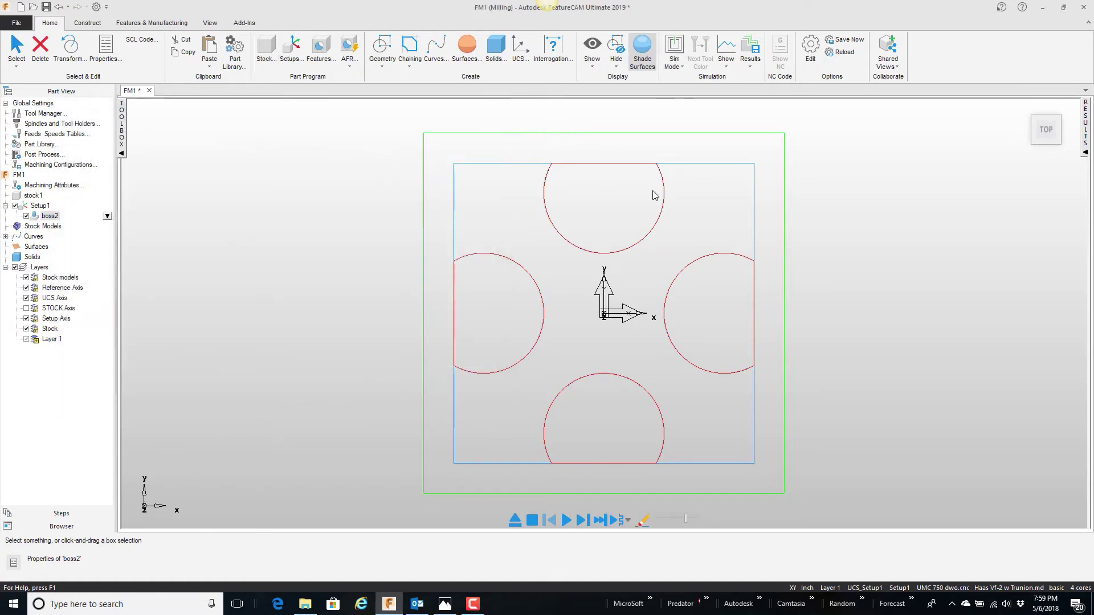
# Play boss2's toolpaths and orbit and zoom to inspect the plunge moves in 3D
pyautogui.click(565, 520)
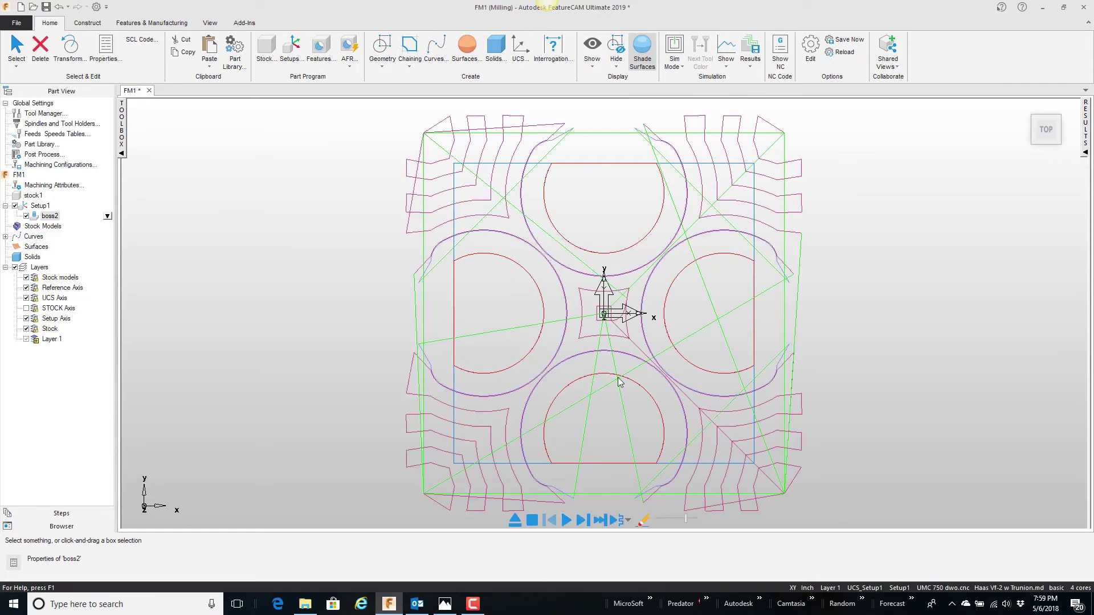
pyautogui.moveTo(619, 336); pyautogui.dragTo(620, 240, button='middle')
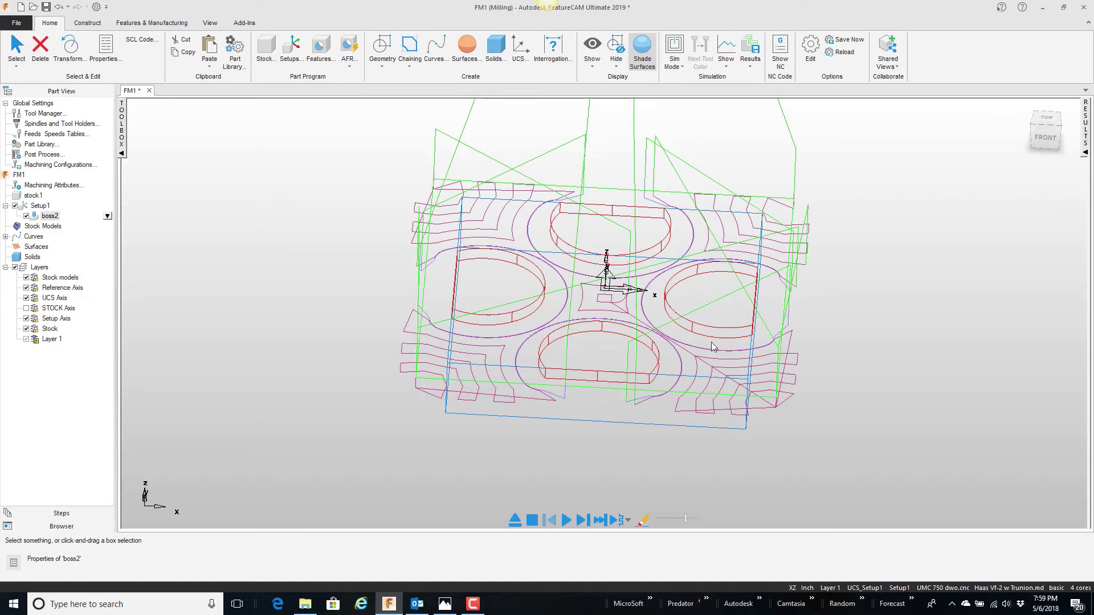
pyautogui.moveTo(692, 348); pyautogui.dragTo(699, 325, button='middle')
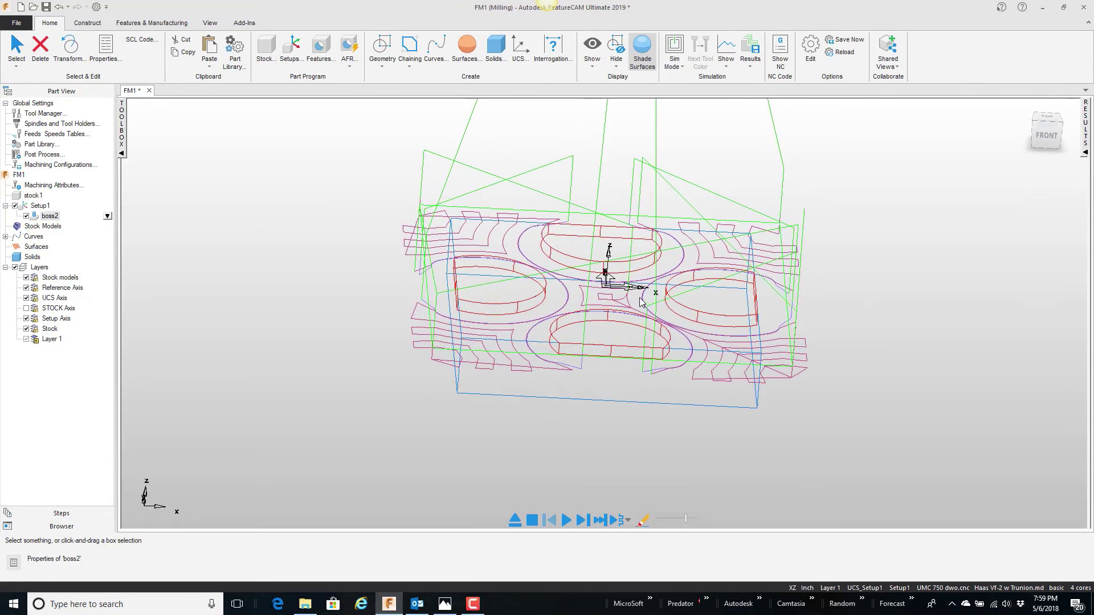
pyautogui.moveTo(618, 296); pyautogui.dragTo(619, 312, button='middle')
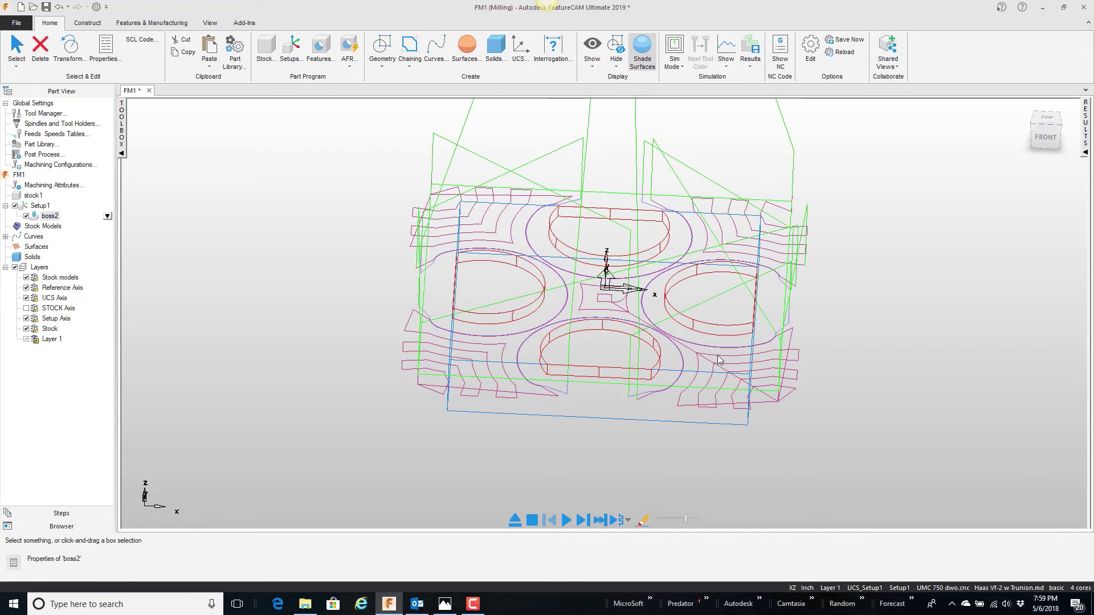
pyautogui.moveTo(752, 383); pyautogui.dragTo(742, 342, button='middle')
pyautogui.scroll(-2, 757, 393)
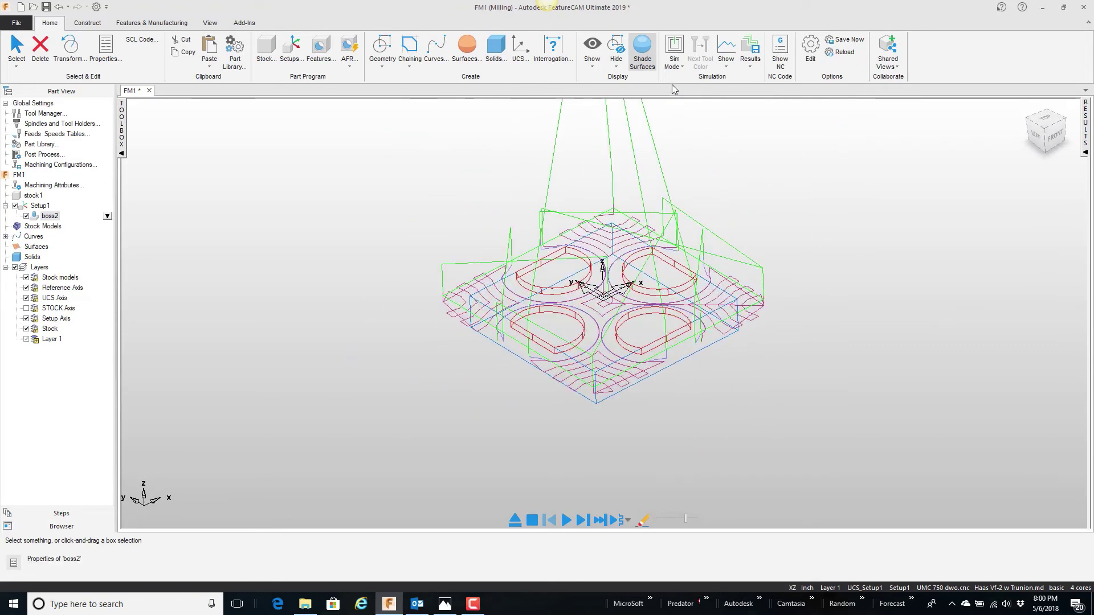
# Switch to 3D simulation and step through each rapid until all four bosses are machined
pyautogui.click(674, 54)
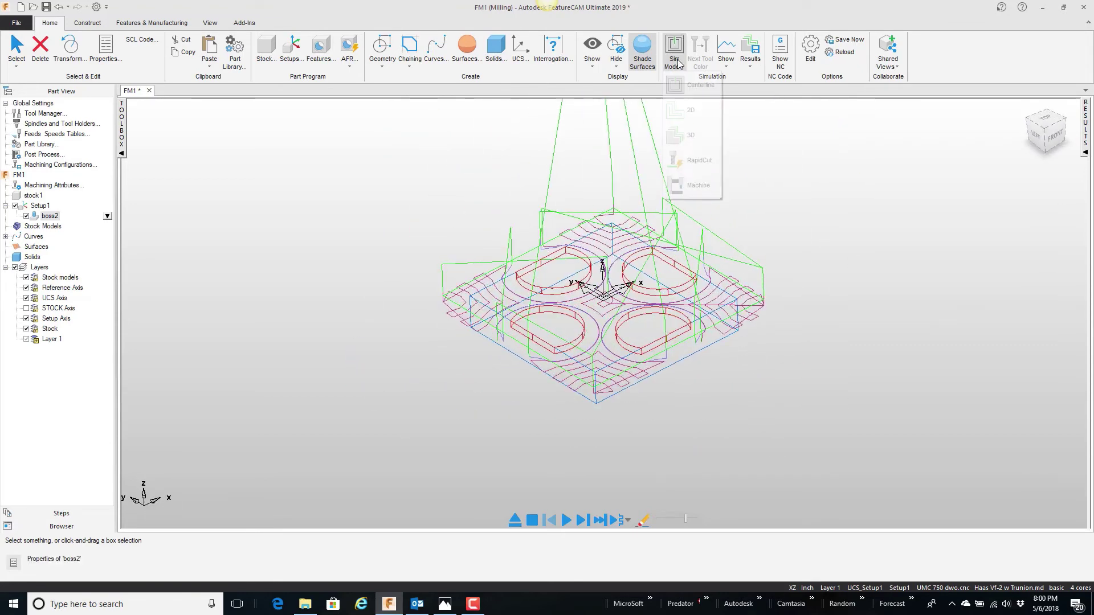
pyautogui.click(689, 135)
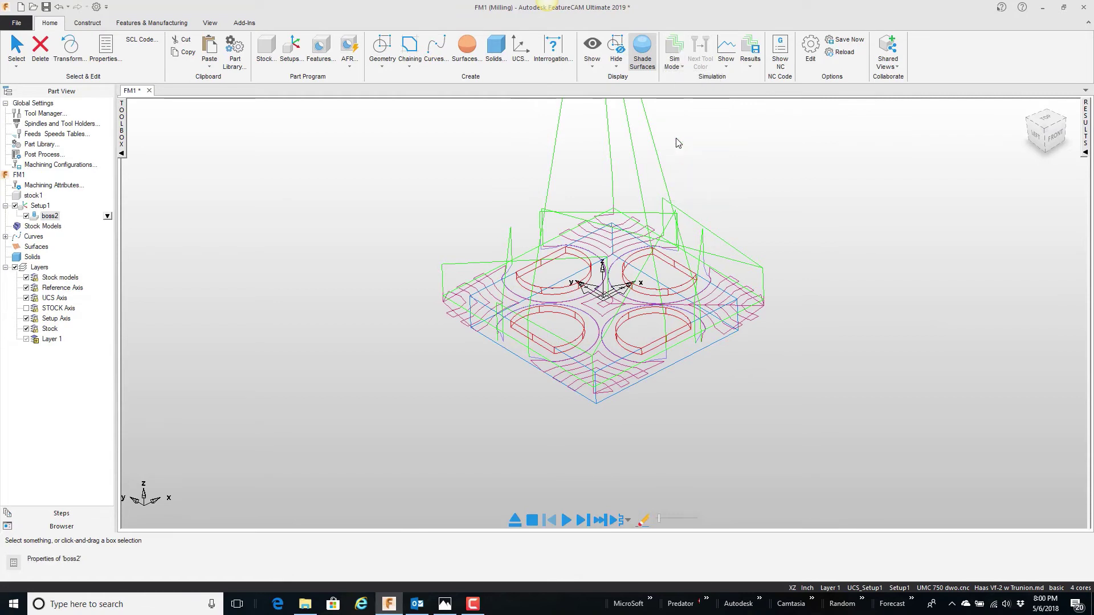
pyautogui.click(628, 521)
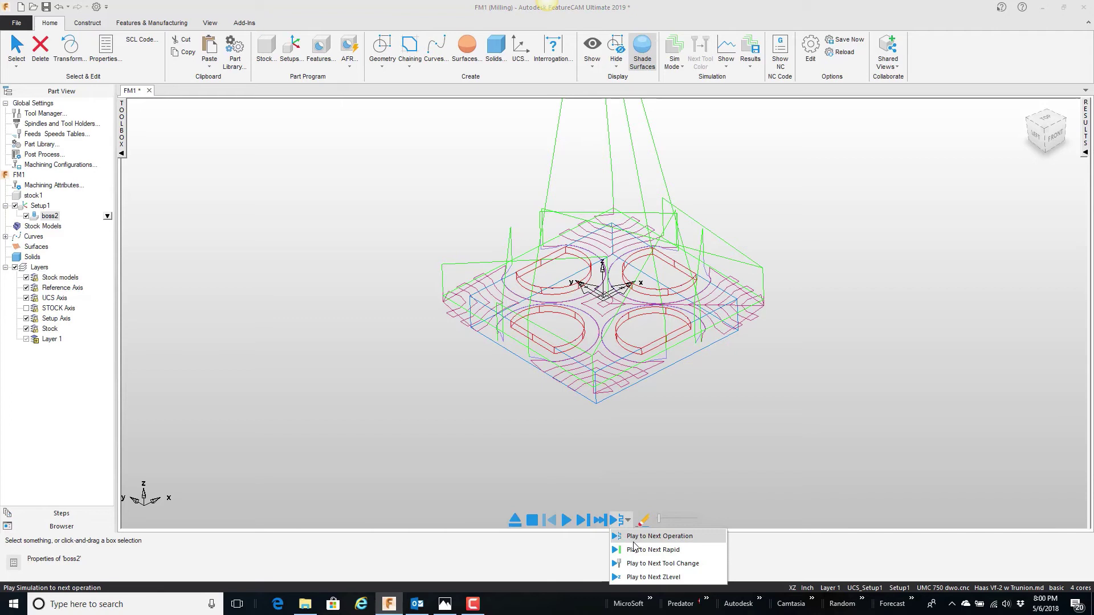
pyautogui.click(652, 549)
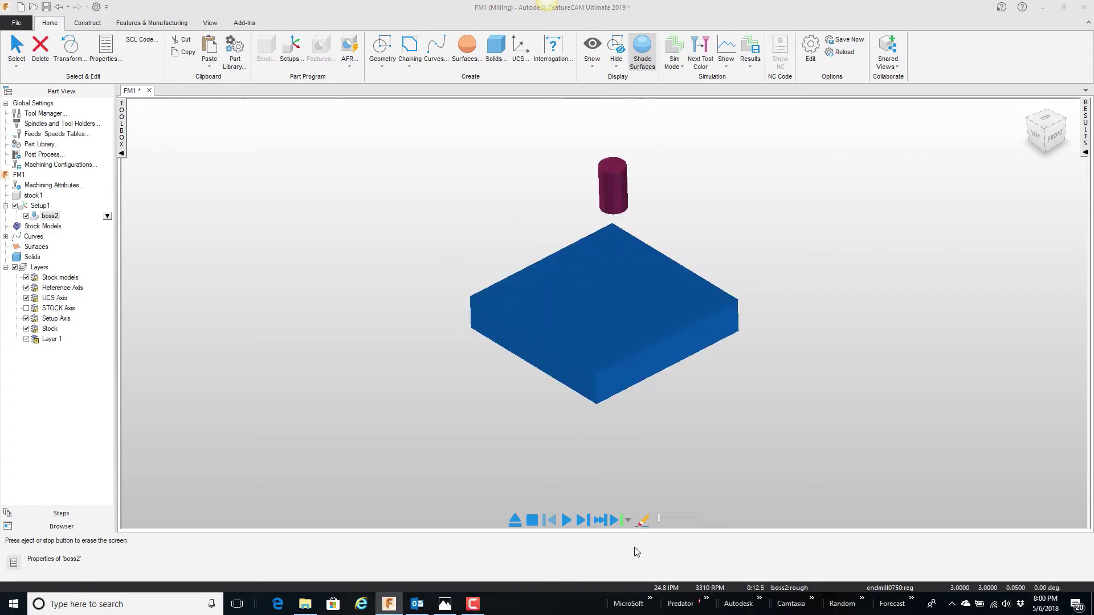
pyautogui.click(620, 520)
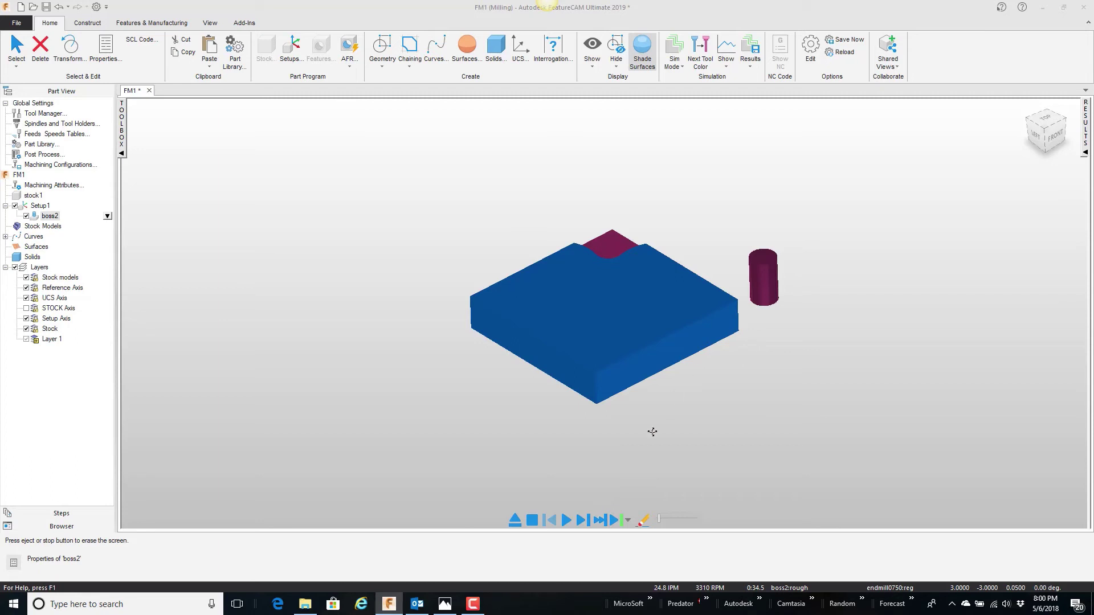
pyautogui.click(617, 520)
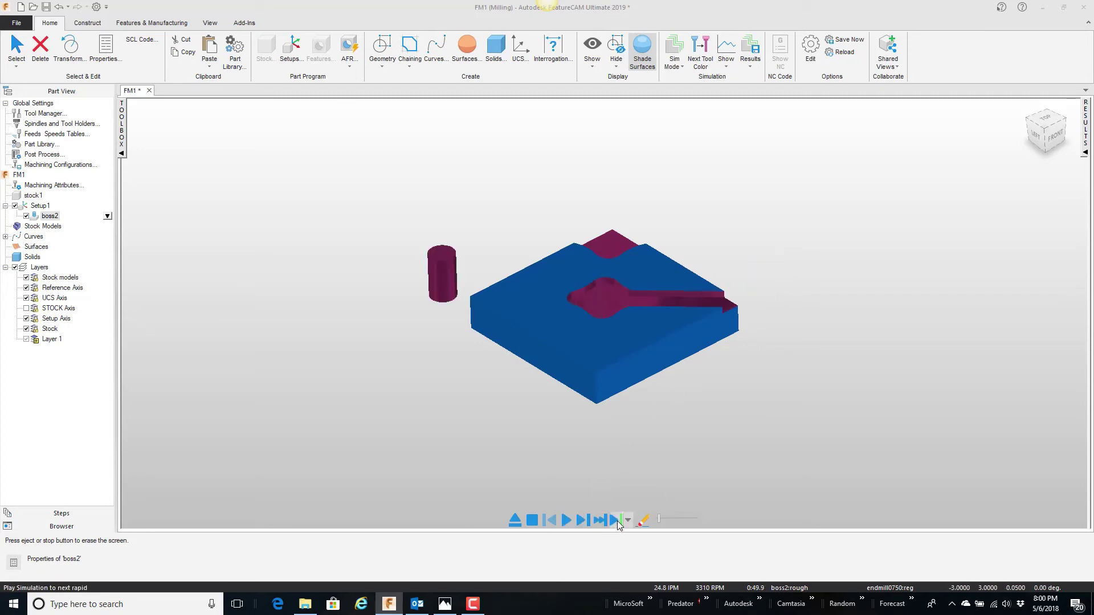
pyautogui.click(617, 521)
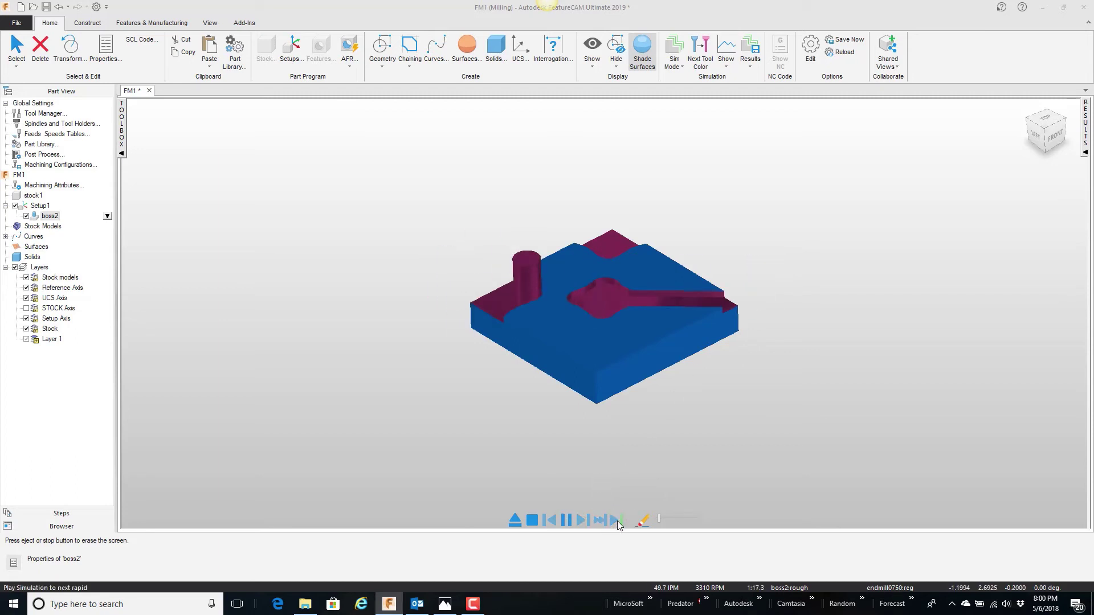
pyautogui.click(566, 520)
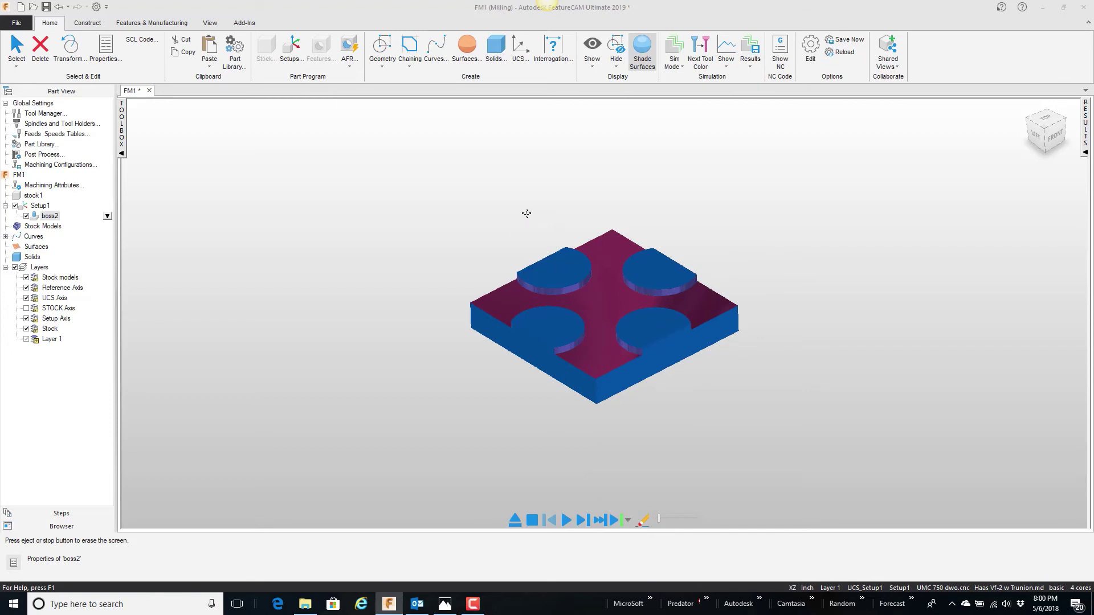
# Switch to the Top view to see the four machined bosses from above
pyautogui.rightClick(502, 206)
pyautogui.click(533, 400)
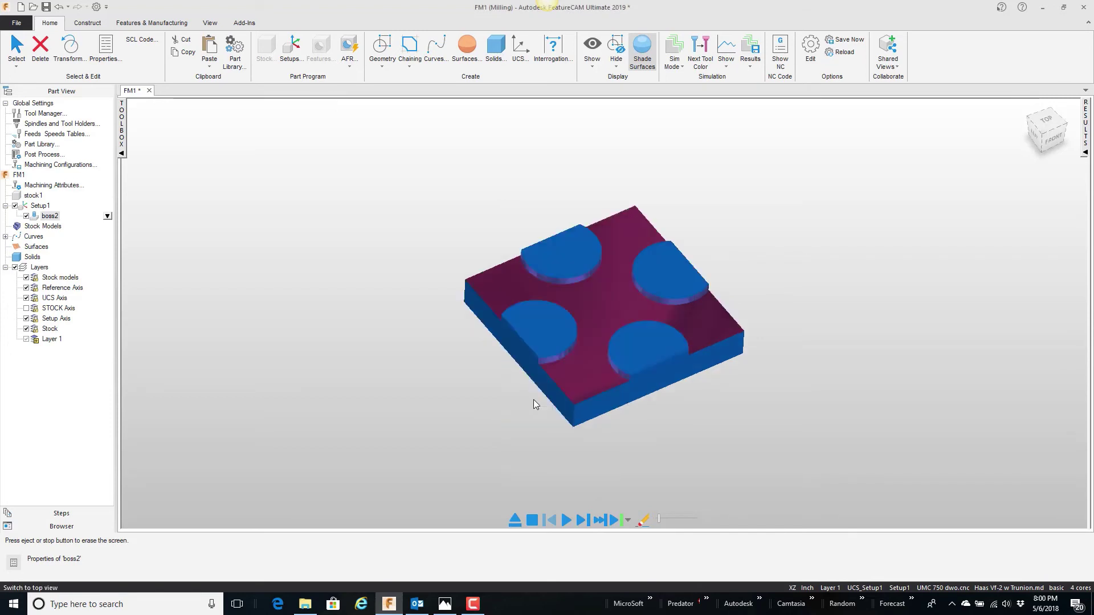